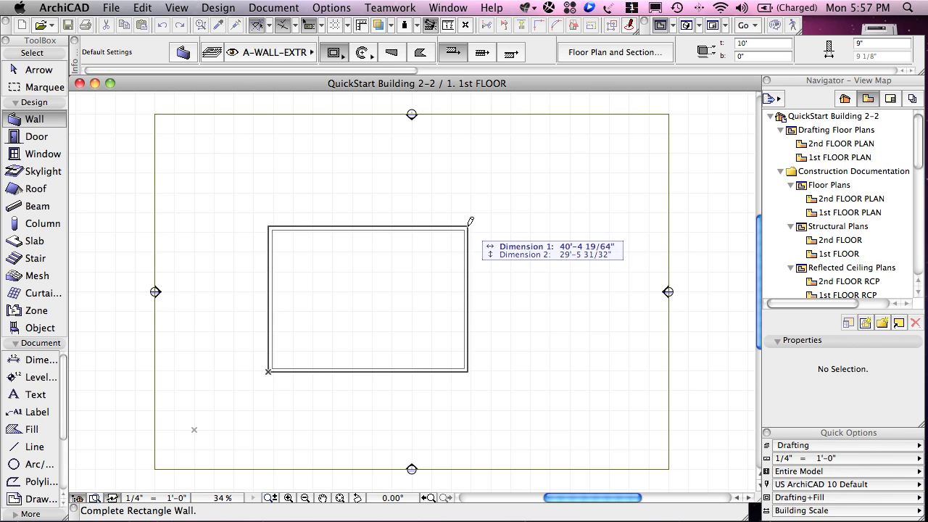
# Complete the rectangular wall outline at 50' by 35' and undo it
pyautogui.write('50')
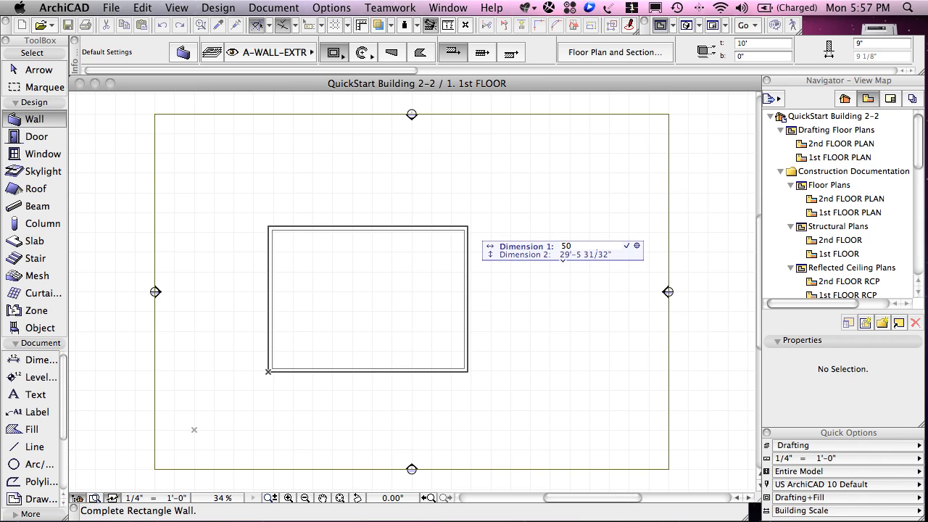
pyautogui.press('Tab')
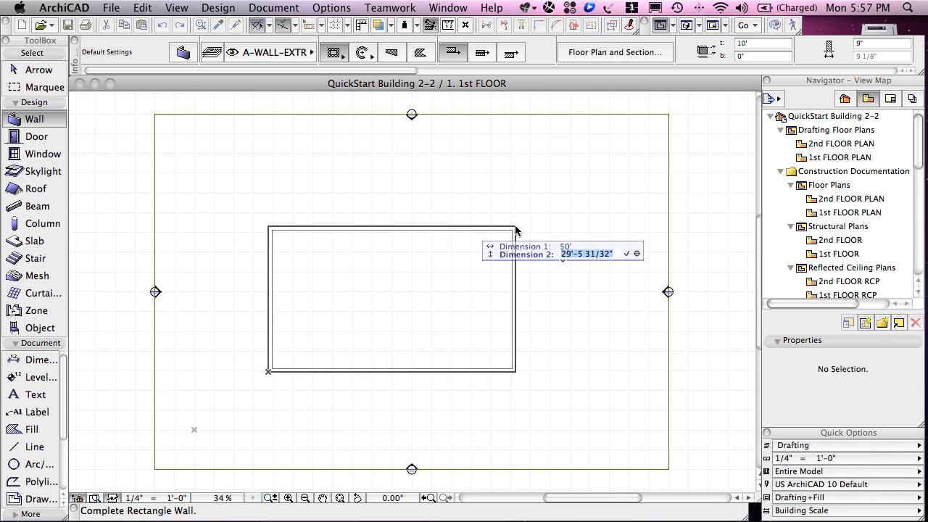
pyautogui.write('3')
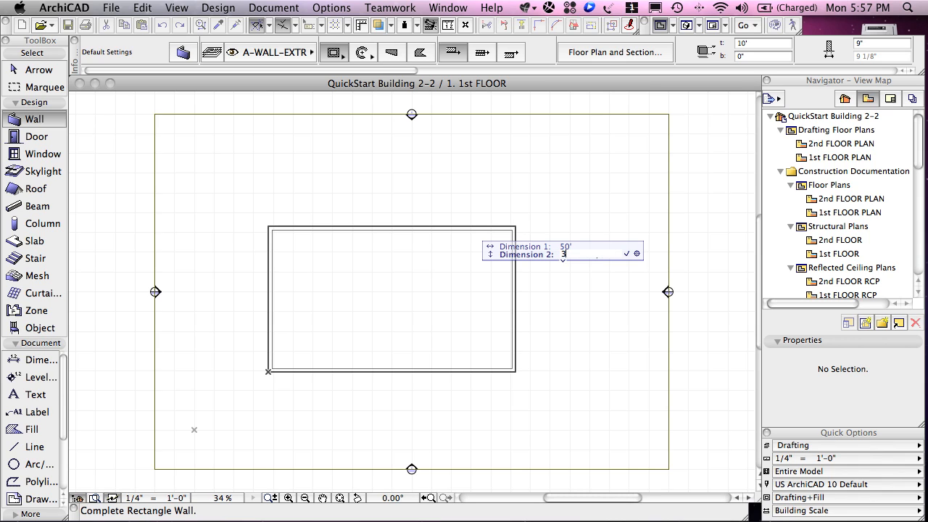
pyautogui.write('5')
pyautogui.press('Return')
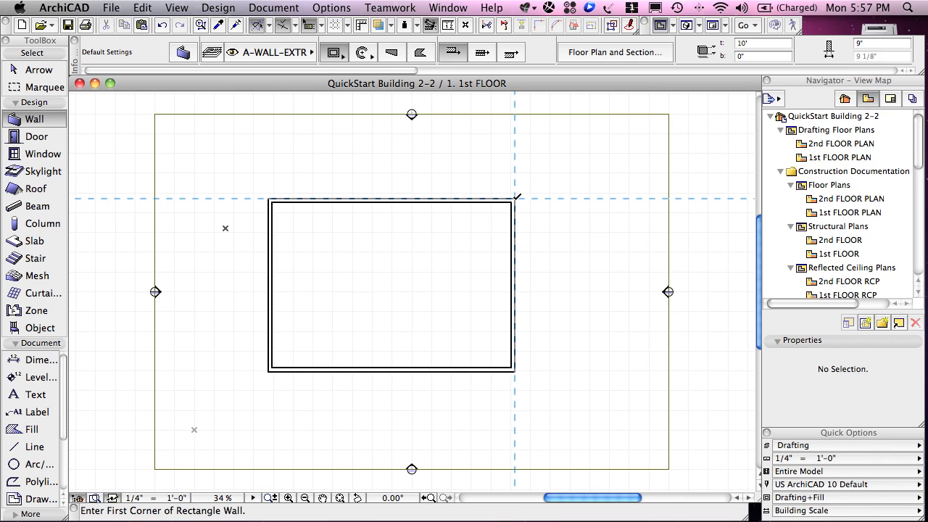
pyautogui.click(160, 26)
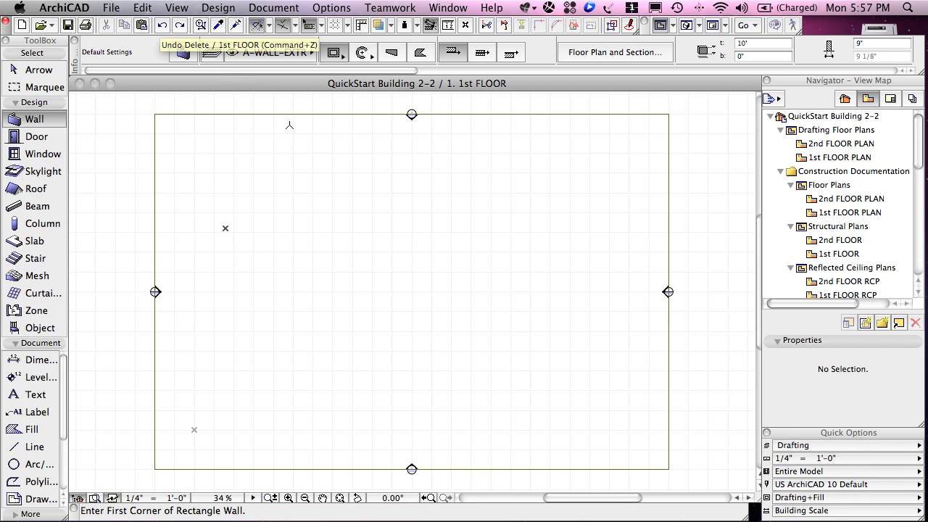
pyautogui.click(541, 378)
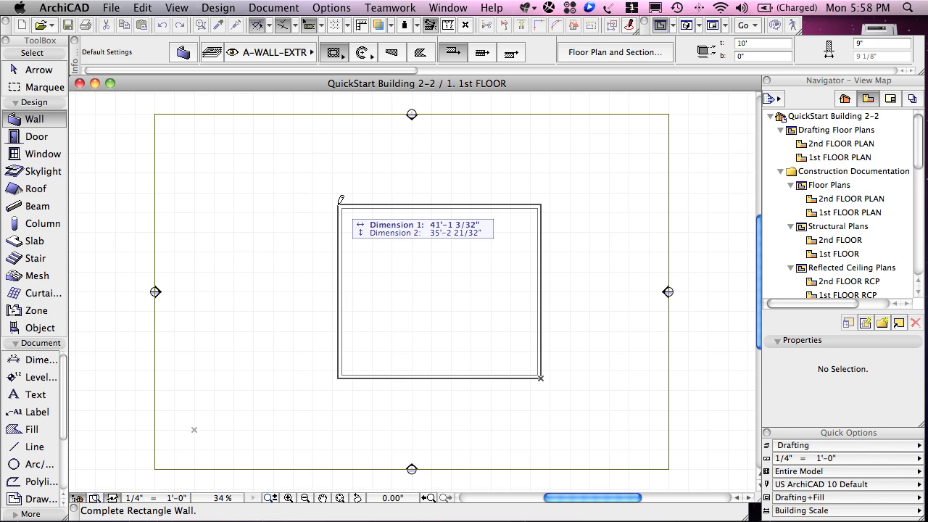
pyautogui.press('Escape')
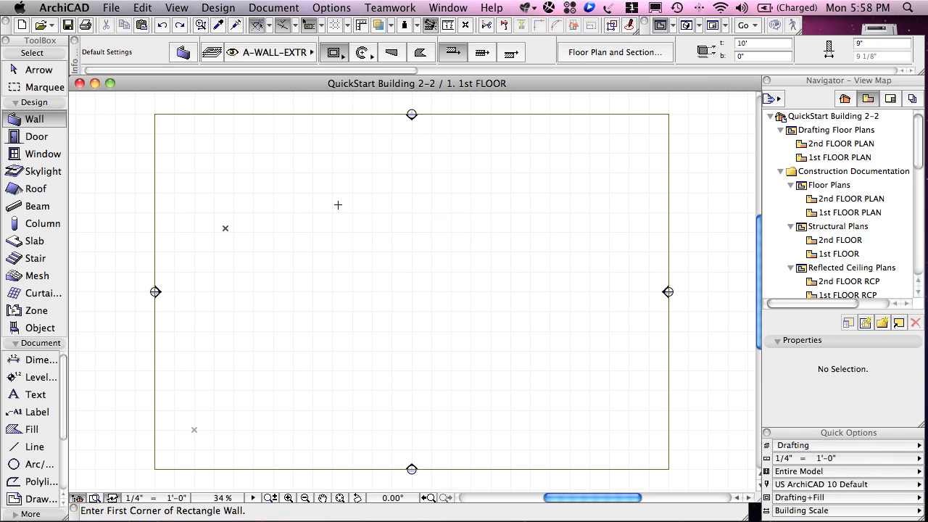
pyautogui.click(553, 174)
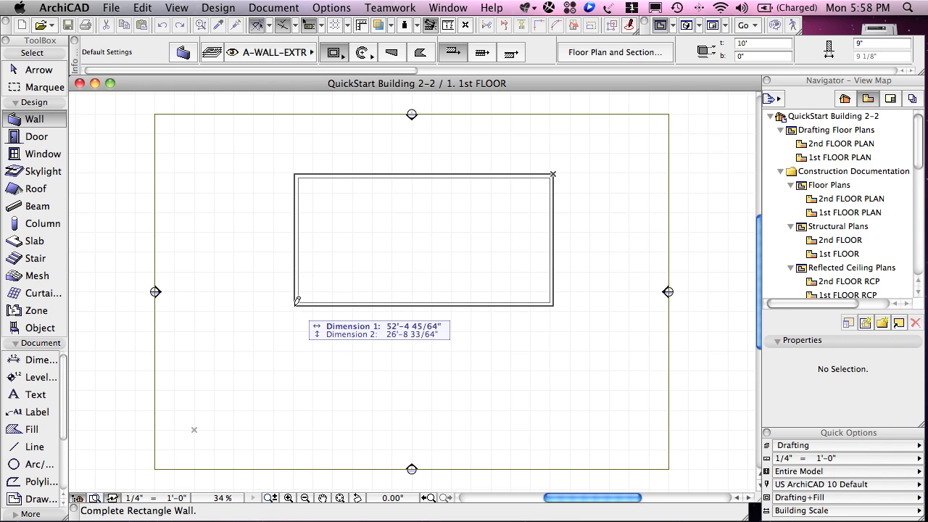
pyautogui.press('Escape')
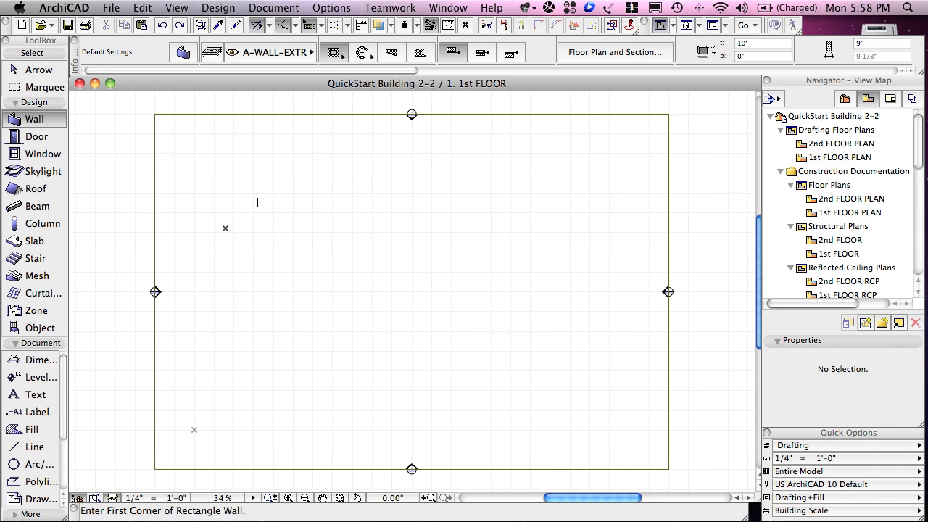
# Draw a rectangle of A-WALL-EXTR walls 50' wide by 35' deep, with the reference line on the outside face
pyautogui.click(250, 171)
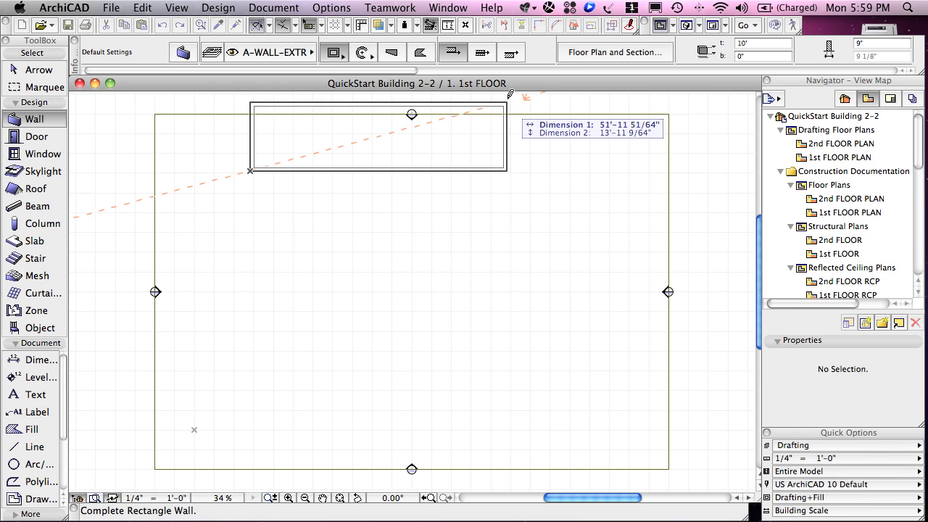
pyautogui.click(510, 54)
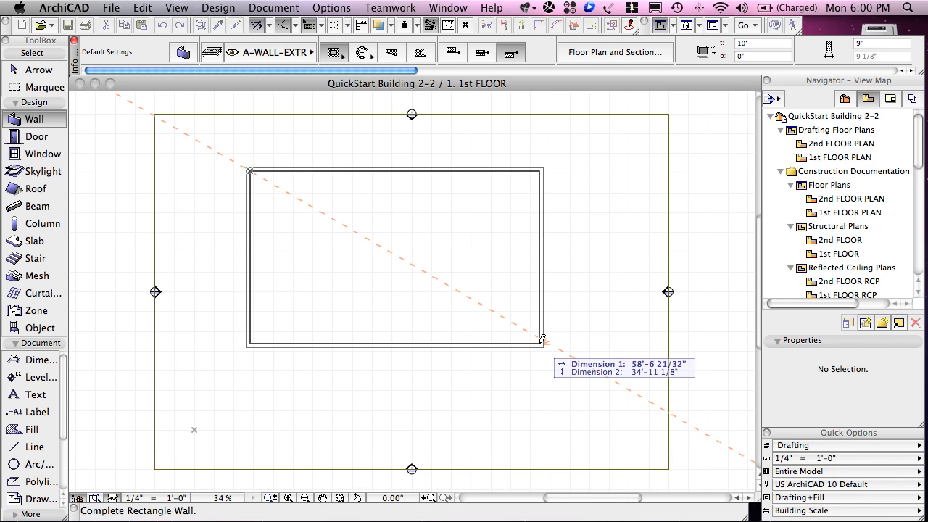
pyautogui.click(456, 52)
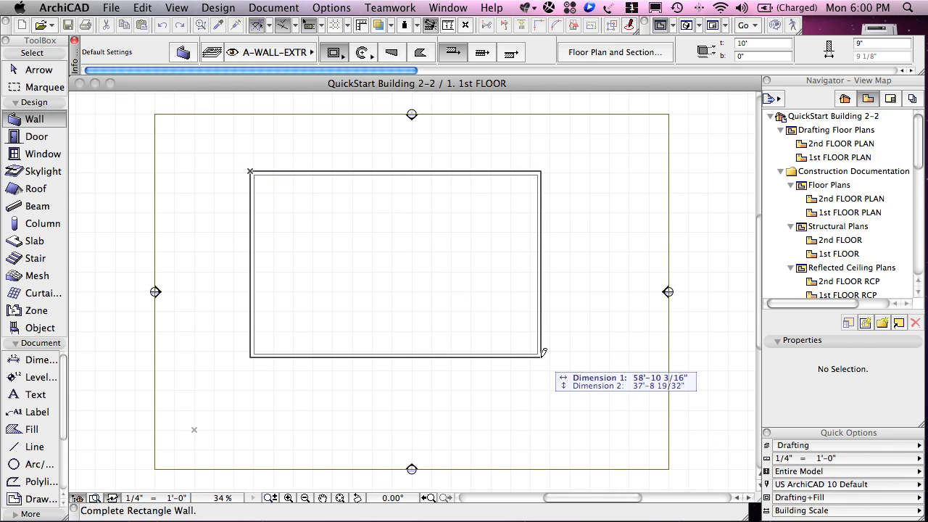
pyautogui.write('50')
pyautogui.press('Tab')
pyautogui.write('35')
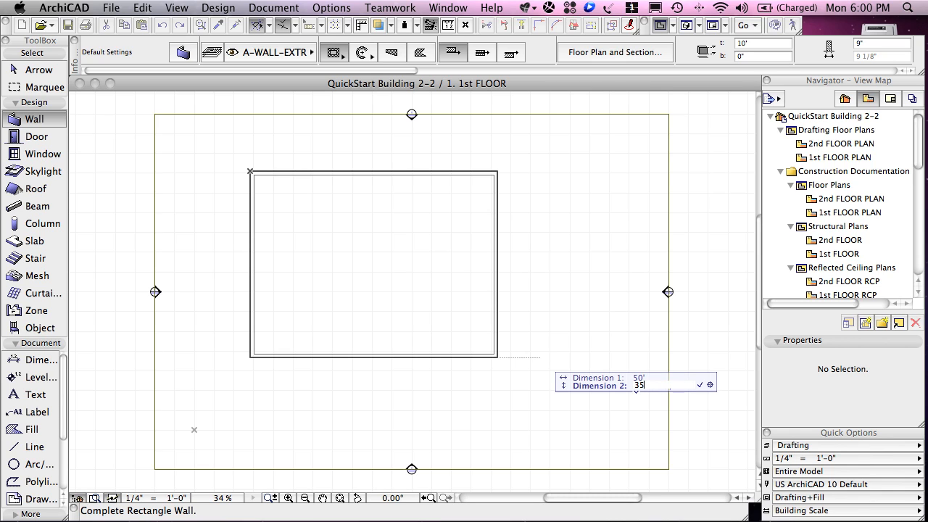
pyautogui.press('Return')
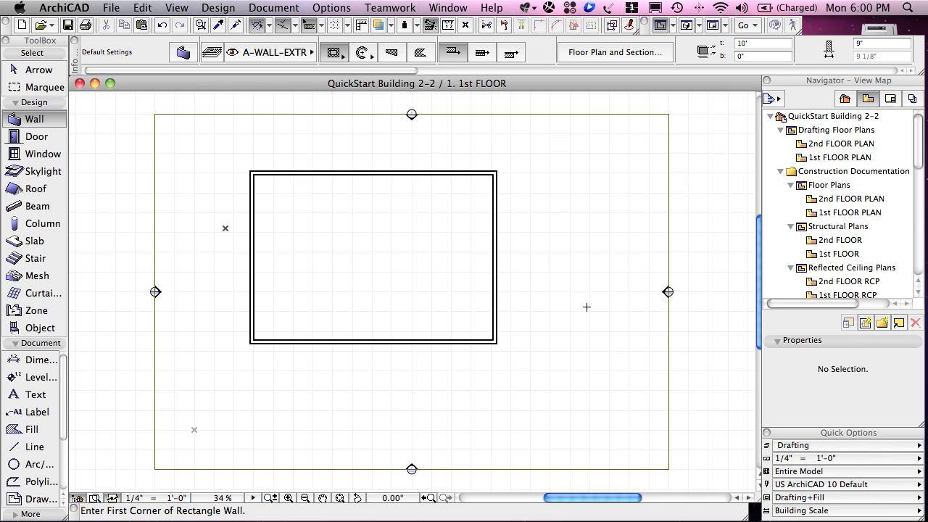
# Place W1 Casement 14 windows by centerpoint at the midpoints of the lower and right walls, with the reveal side facing outside
pyautogui.click(36, 157)
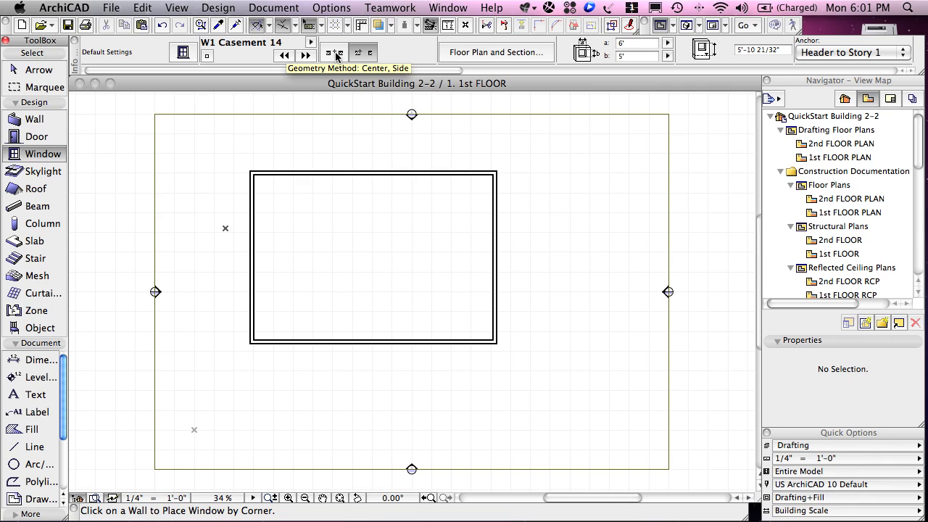
pyautogui.click(335, 53)
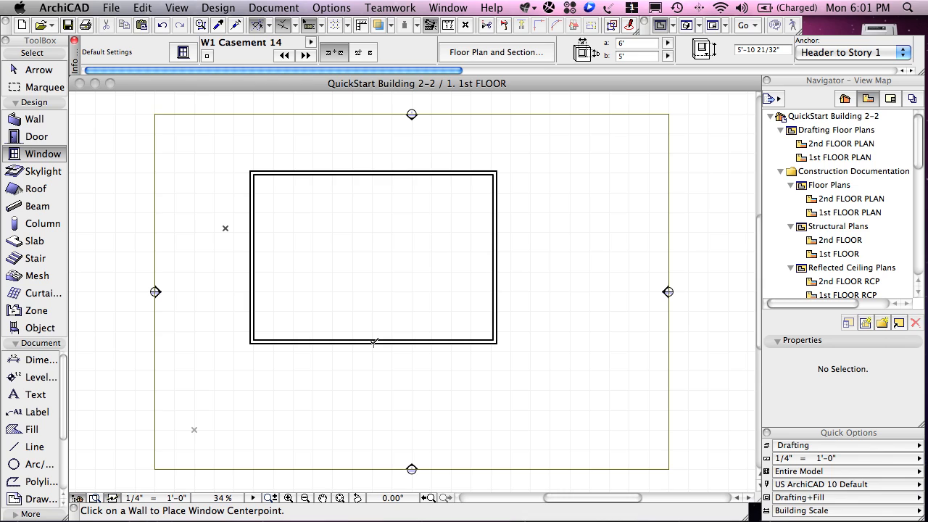
pyautogui.click(373, 342)
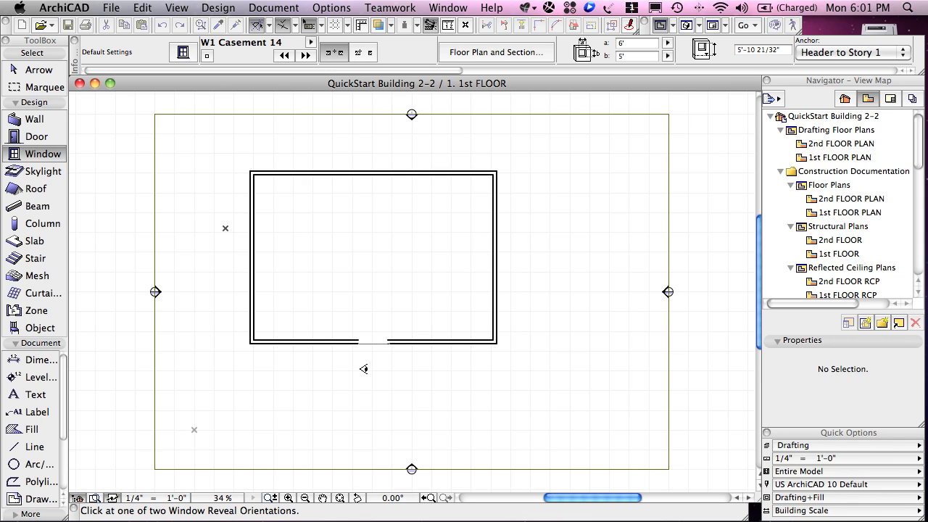
pyautogui.click(364, 369)
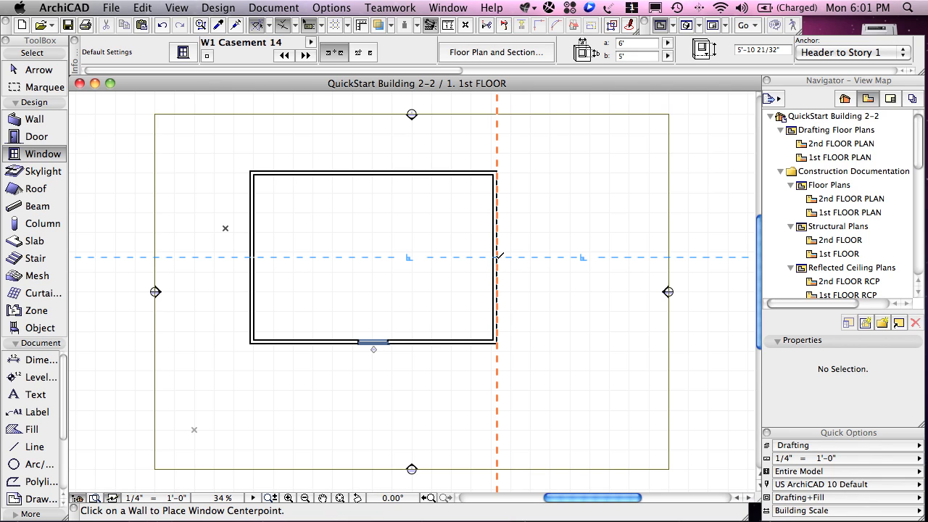
pyautogui.click(497, 256)
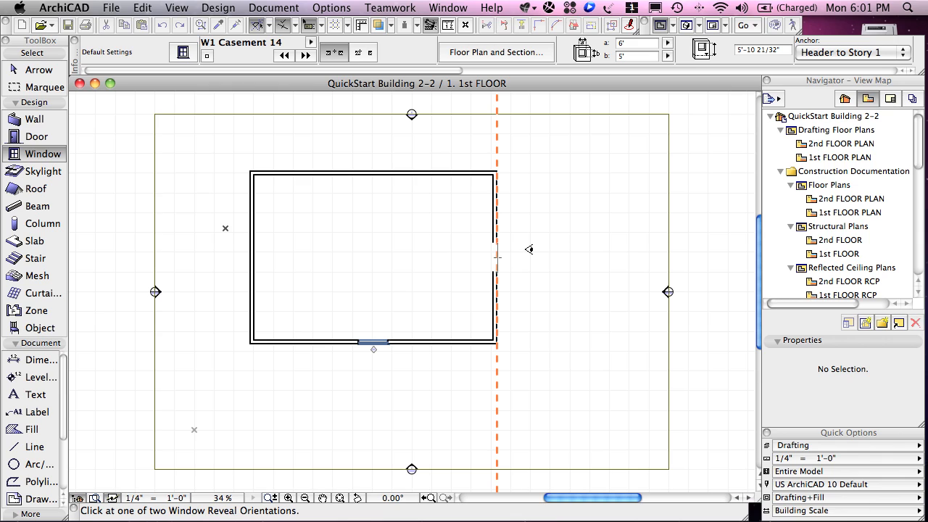
pyautogui.click(527, 249)
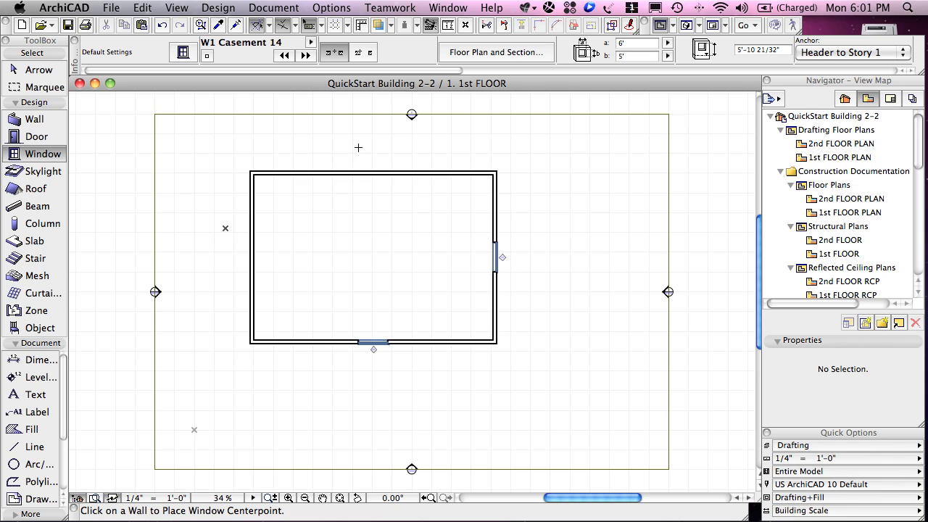
# Keep special snap points enabled and switch them from Half to Divisions (3)
pyautogui.click(284, 27)
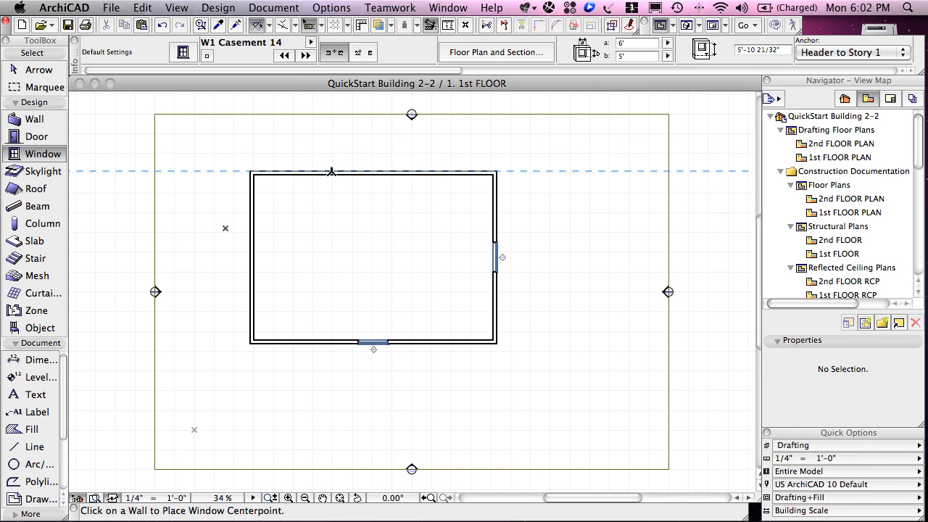
pyautogui.click(282, 26)
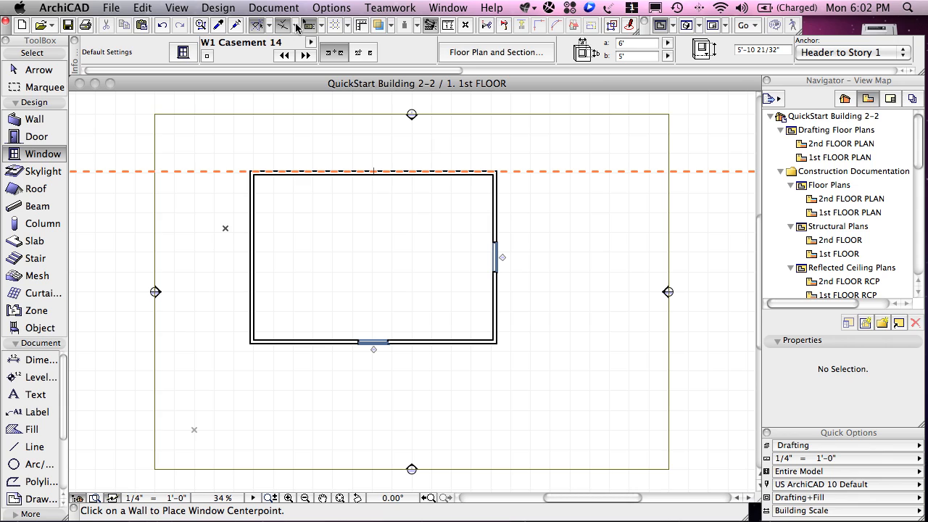
pyautogui.click(297, 26)
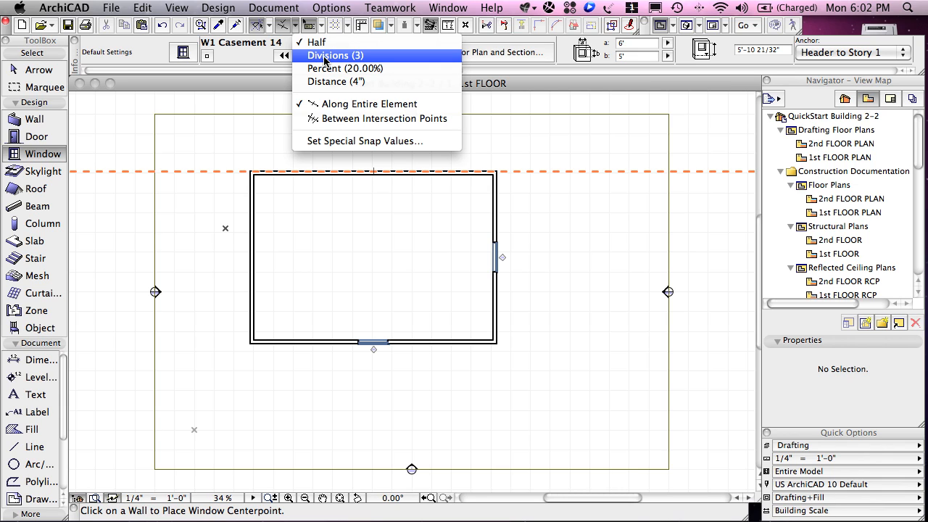
pyautogui.click(324, 56)
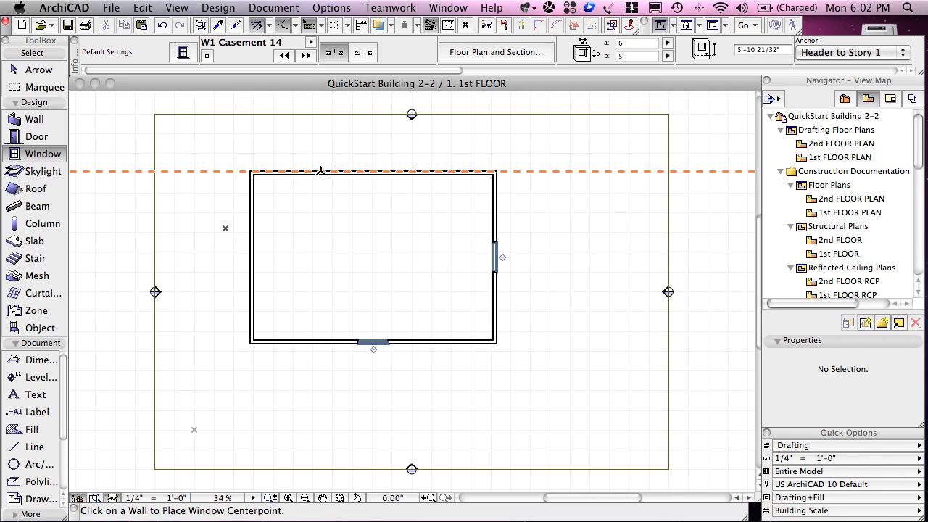
# Place two W1 Casement 14 windows at the one-third division points of the upper wall, with the reveal side facing outside
pyautogui.click(333, 170)
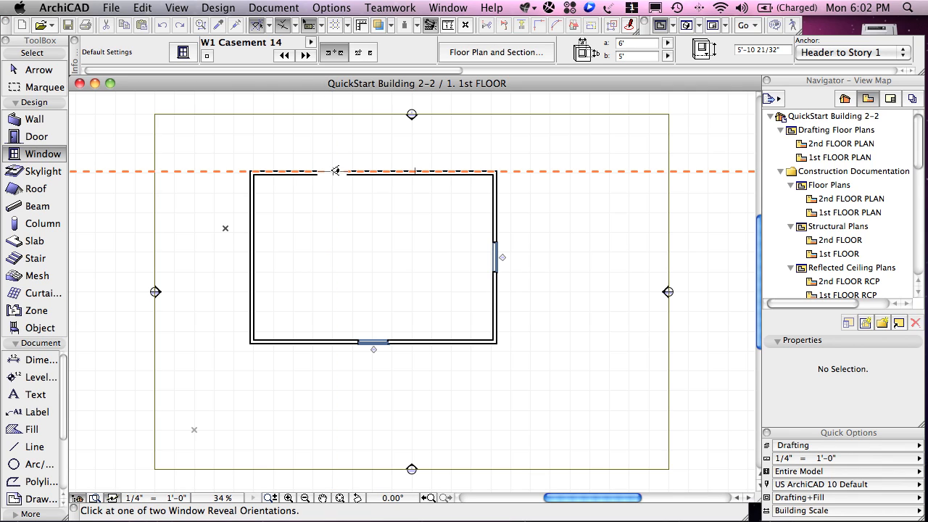
pyautogui.click(334, 146)
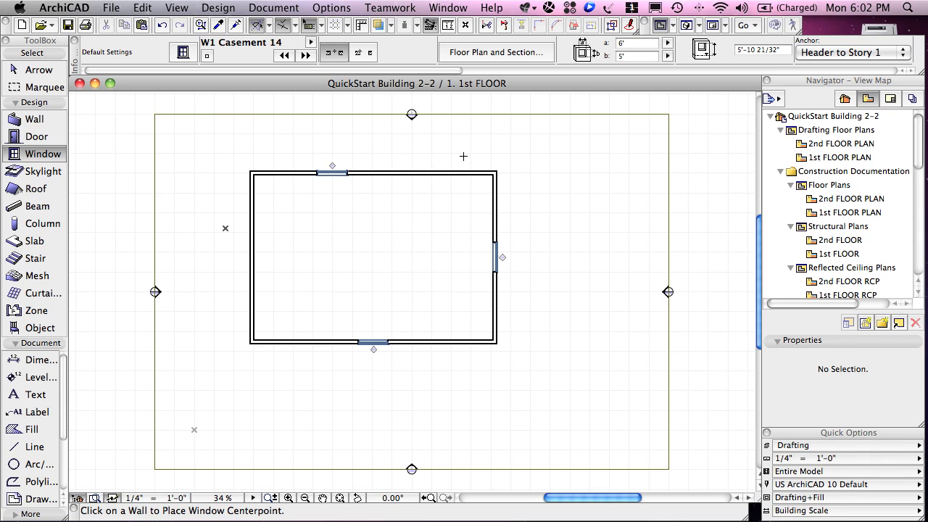
pyautogui.click(415, 170)
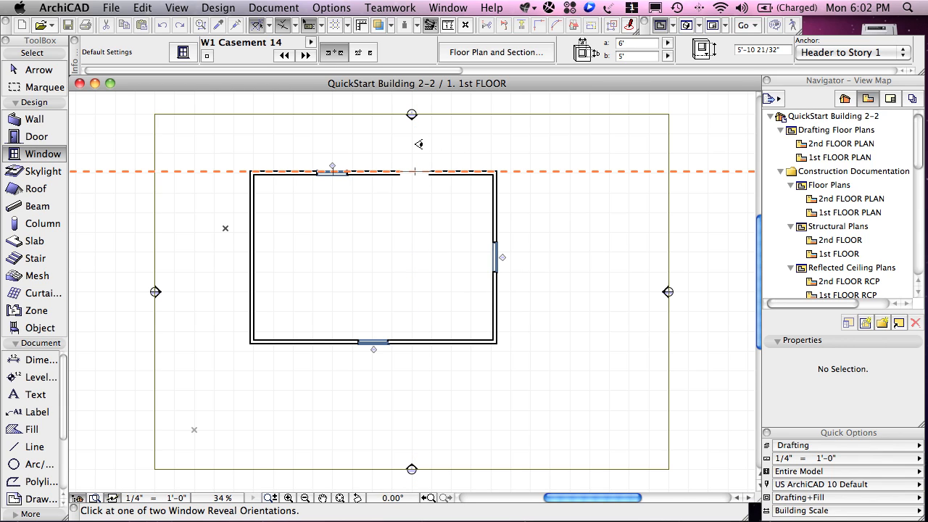
pyautogui.click(418, 144)
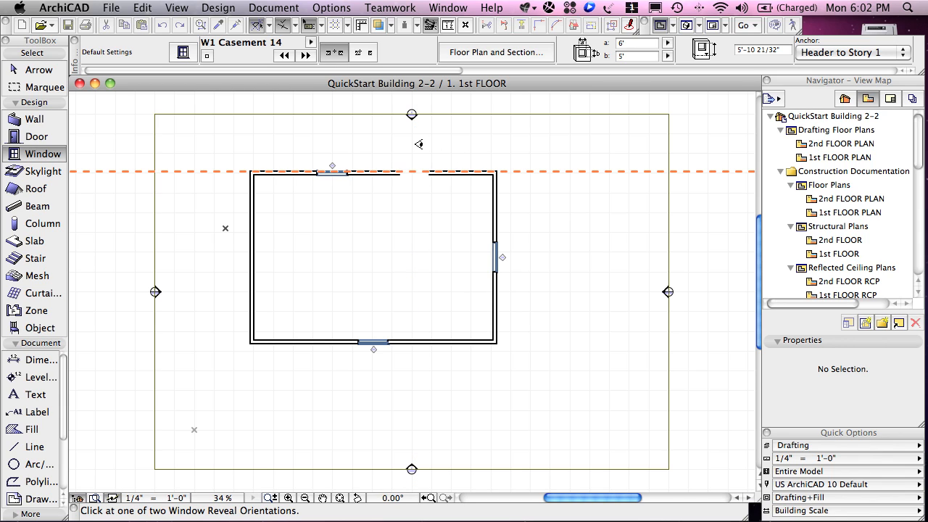
pyautogui.click(269, 27)
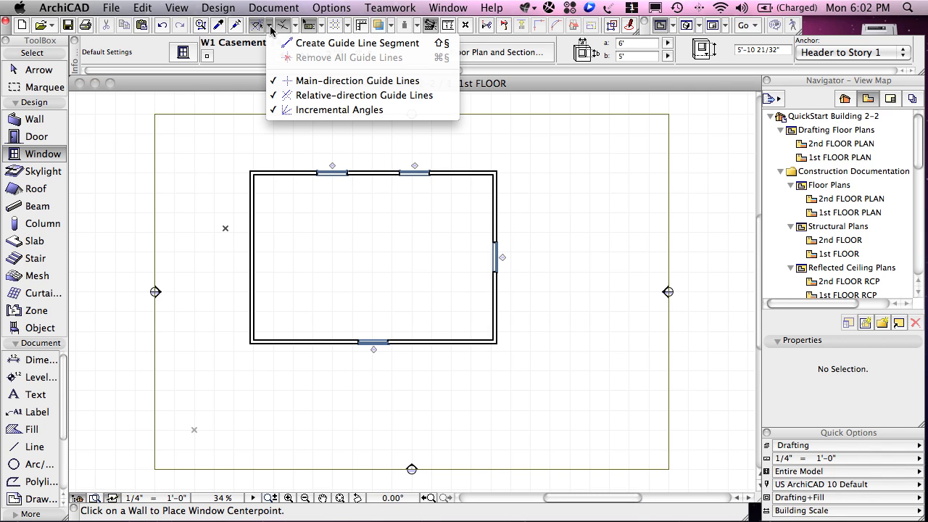
pyautogui.click(269, 27)
pyautogui.click(269, 27)
pyautogui.click(269, 28)
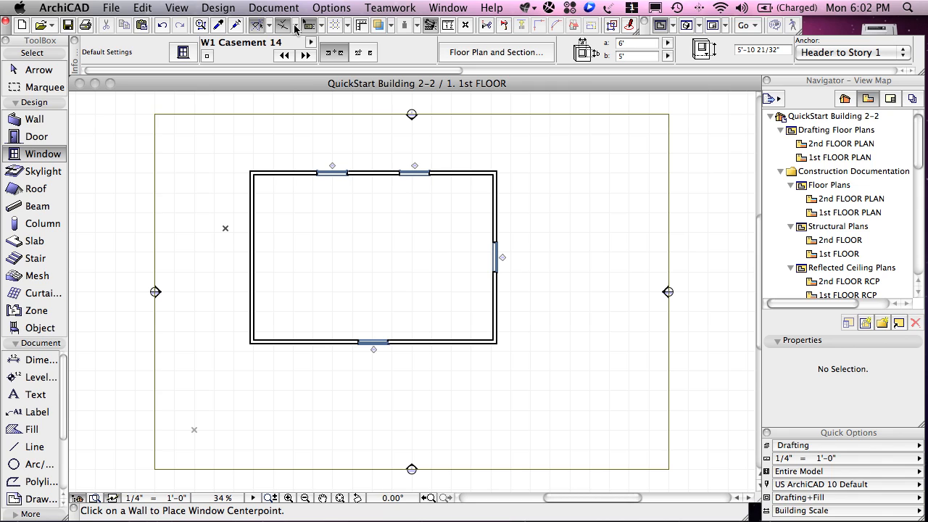
# Set the Divisions value of the special snap values to 5
pyautogui.click(297, 27)
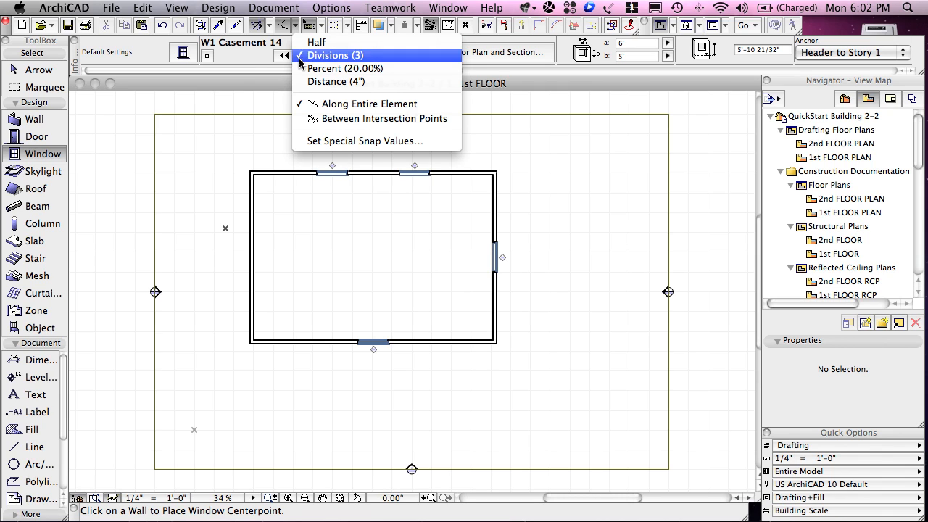
pyautogui.click(361, 141)
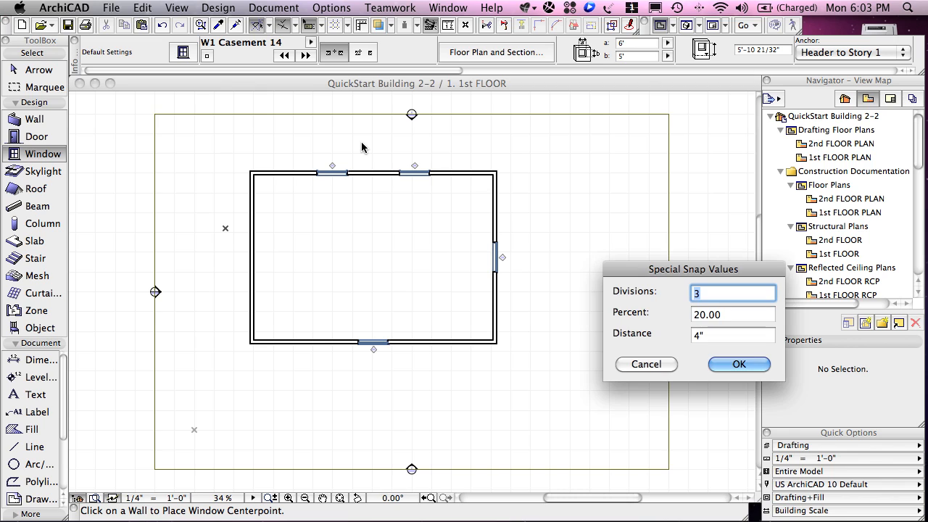
pyautogui.moveTo(633, 269); pyautogui.dragTo(565, 187)
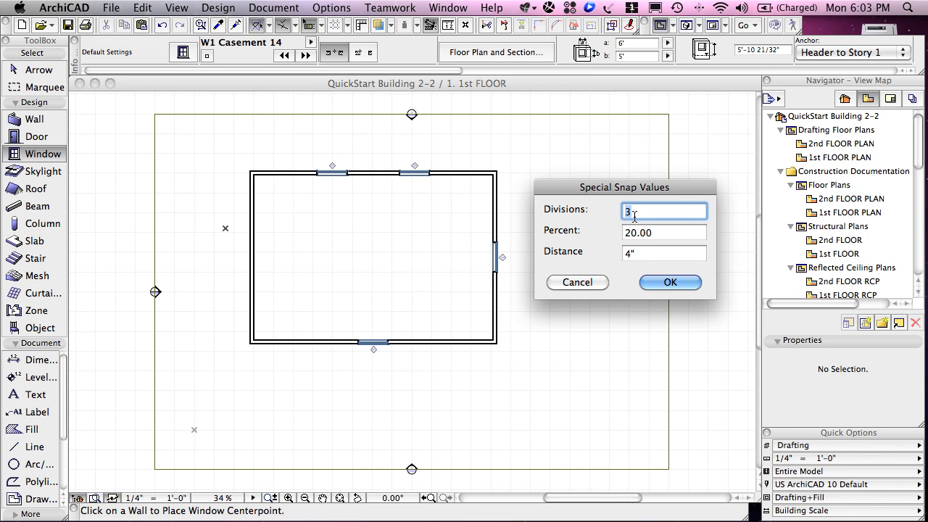
pyautogui.write('5')
pyautogui.click(663, 283)
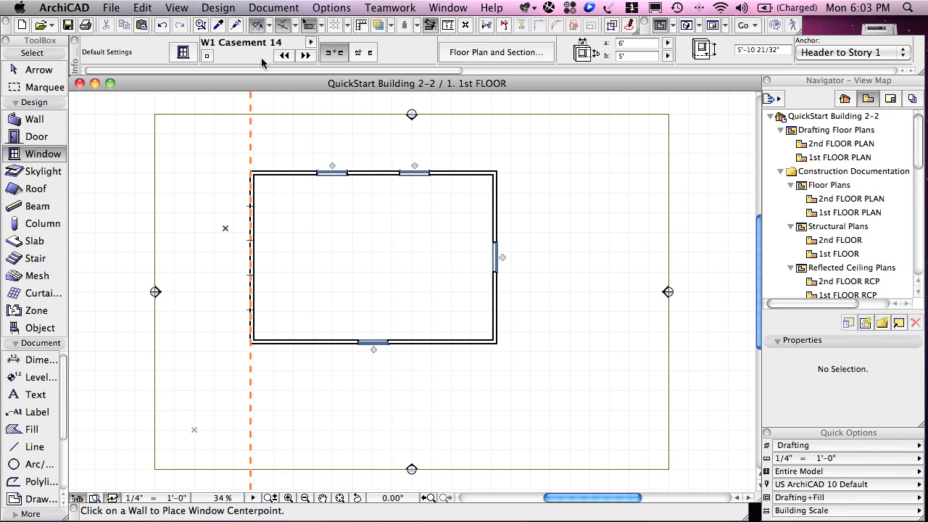
# Switch the special snap points from Divisions to Distance and set the snap distance to 3'
pyautogui.click(296, 25)
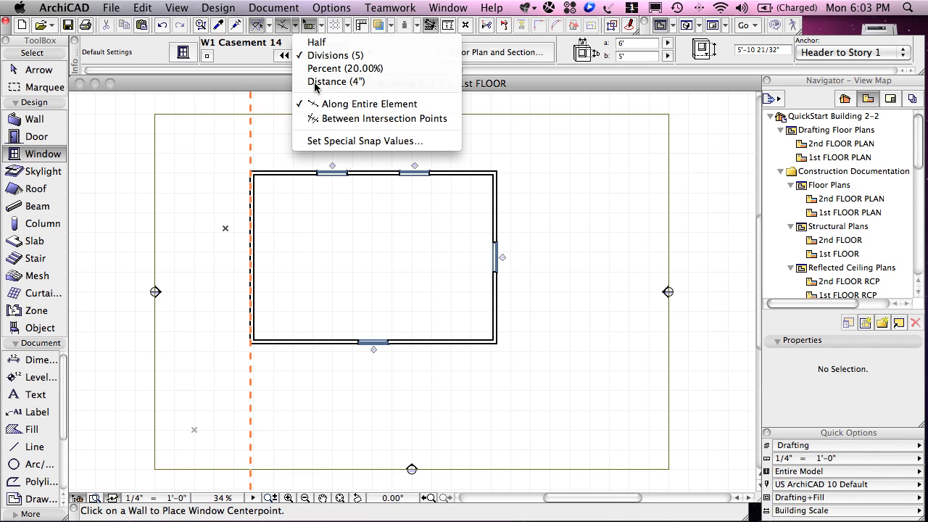
pyautogui.click(313, 83)
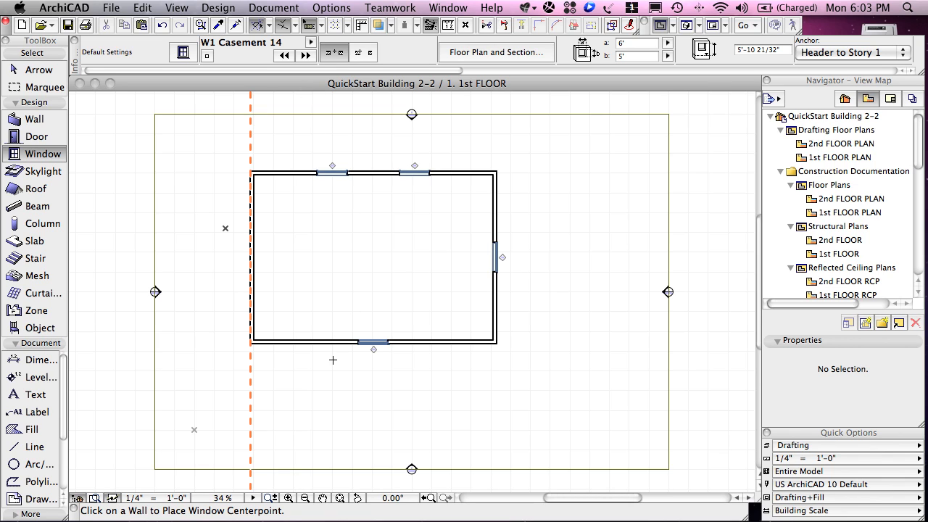
pyautogui.click(289, 499)
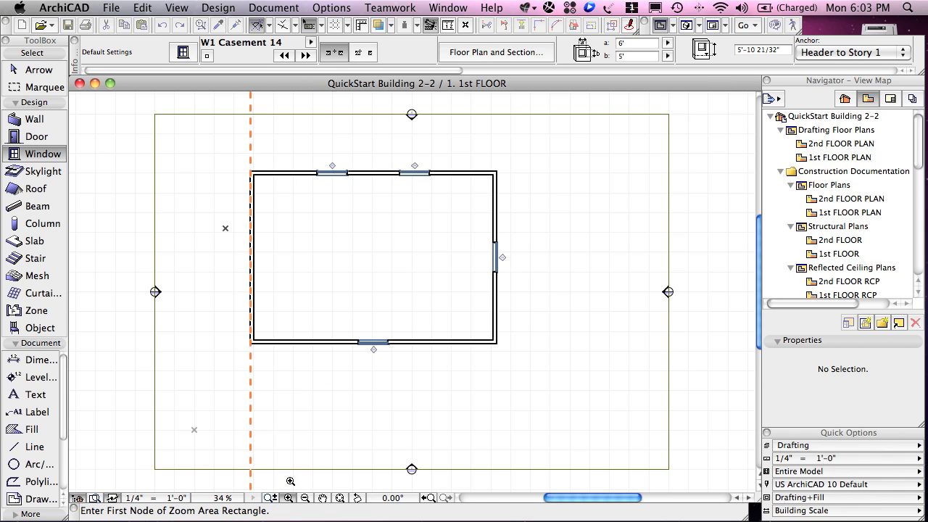
pyautogui.click(244, 157)
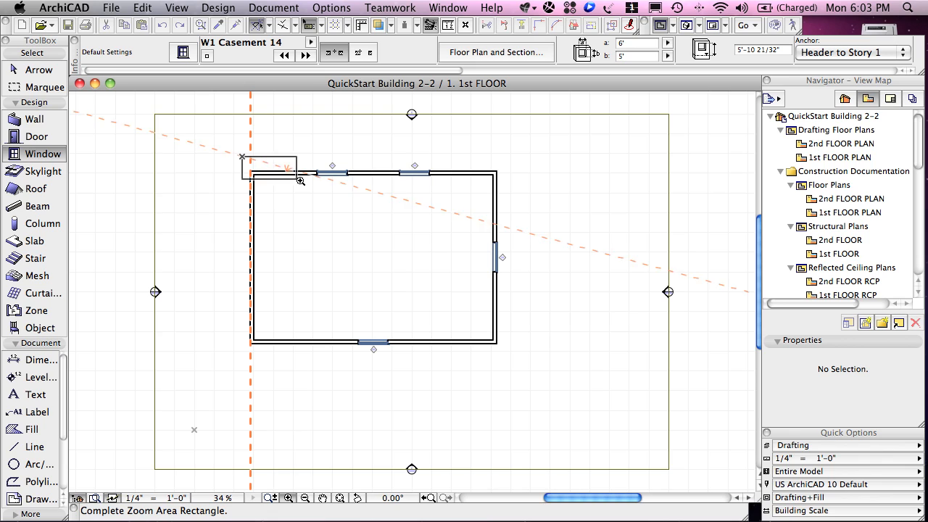
pyautogui.click(328, 201)
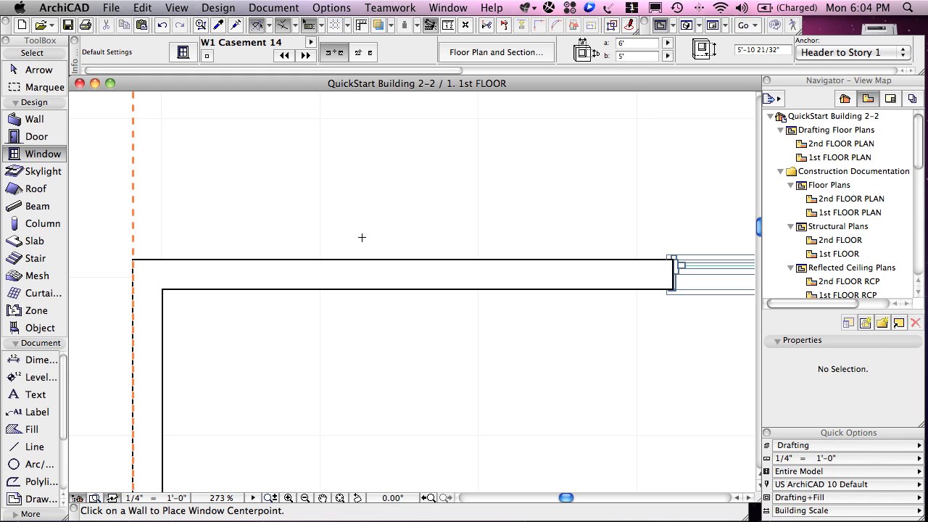
pyautogui.click(295, 26)
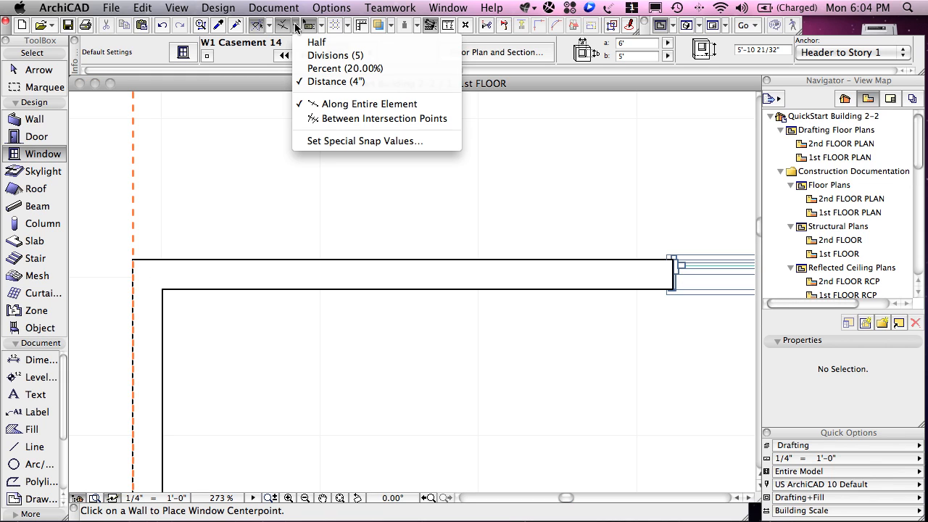
pyautogui.click(334, 142)
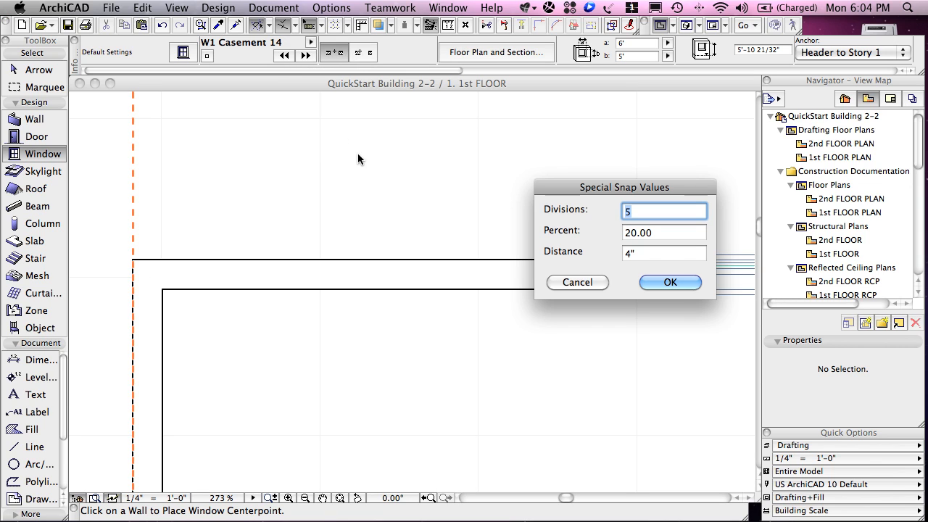
pyautogui.doubleClick(652, 255)
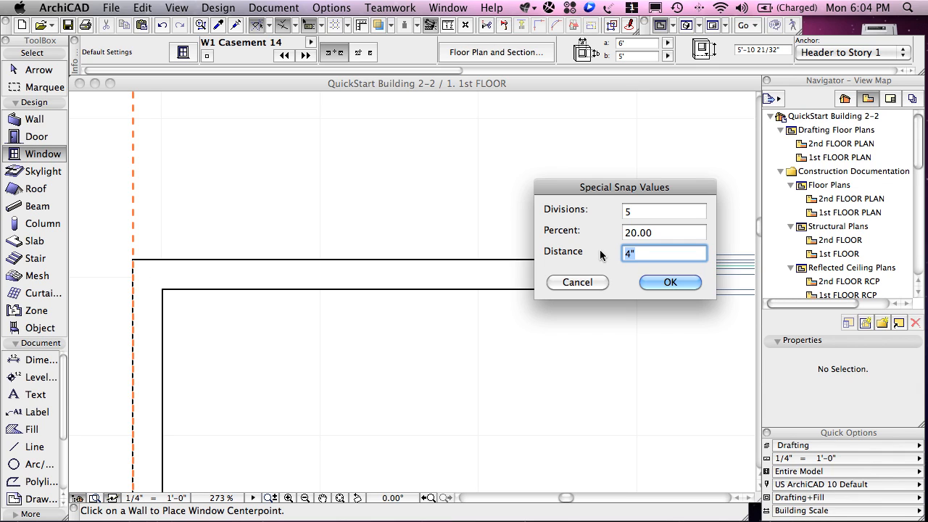
pyautogui.write("3'")
pyautogui.click(671, 282)
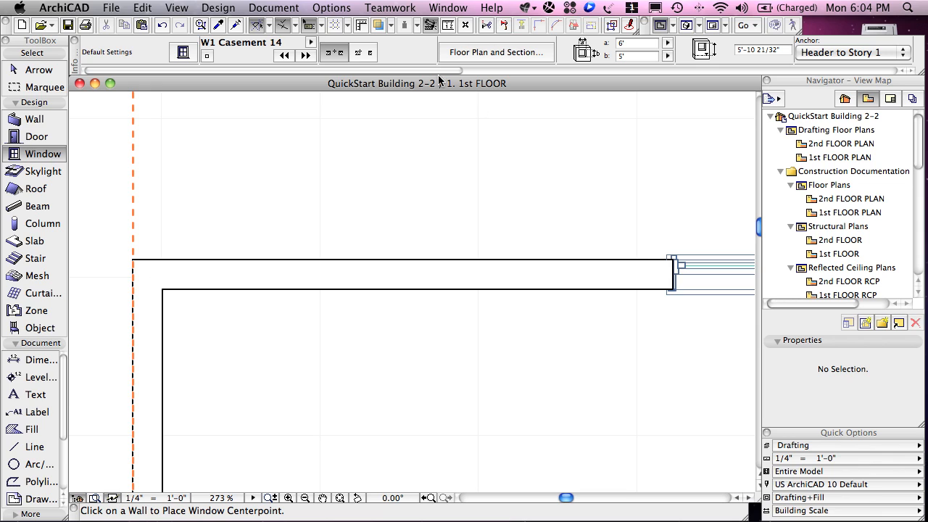
# Place a W1 Casement 14 window by corner in the upper wall, 3' from its left outer corner, with the reveal side facing outside
pyautogui.click(362, 51)
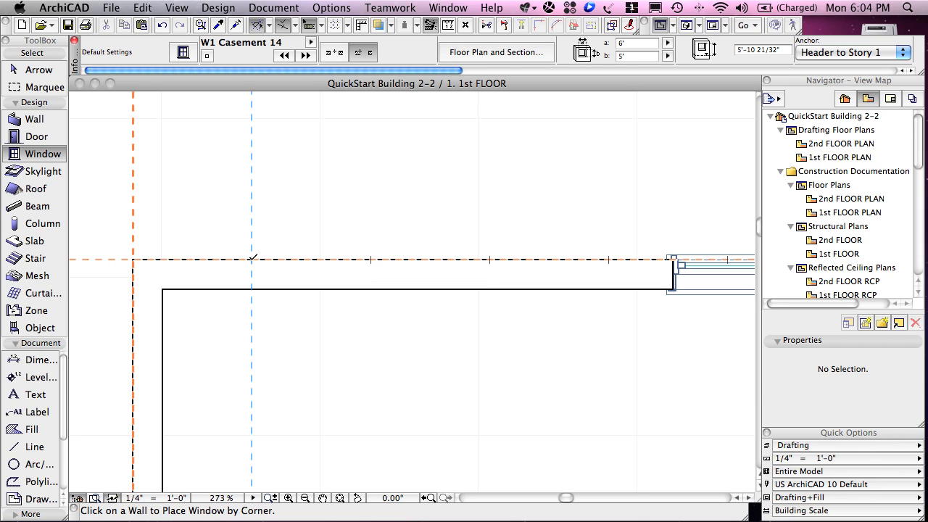
pyautogui.click(252, 258)
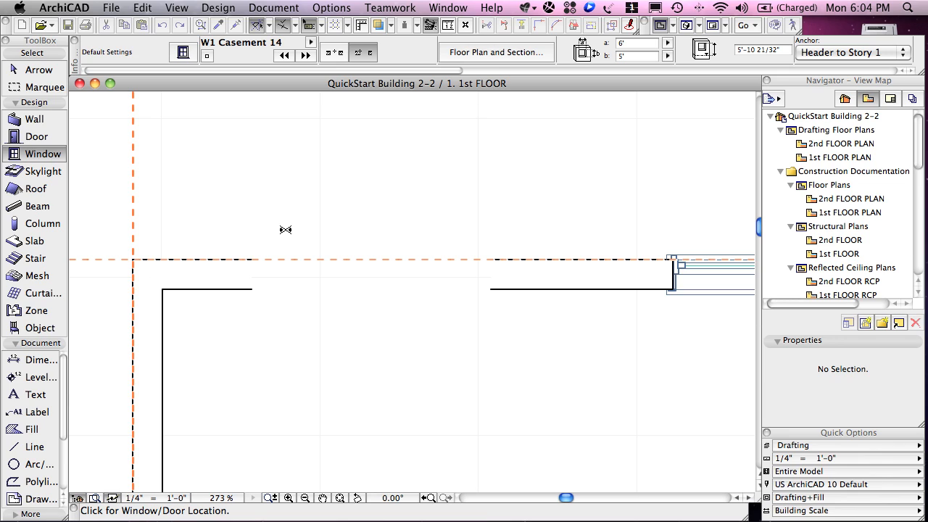
pyautogui.click(286, 230)
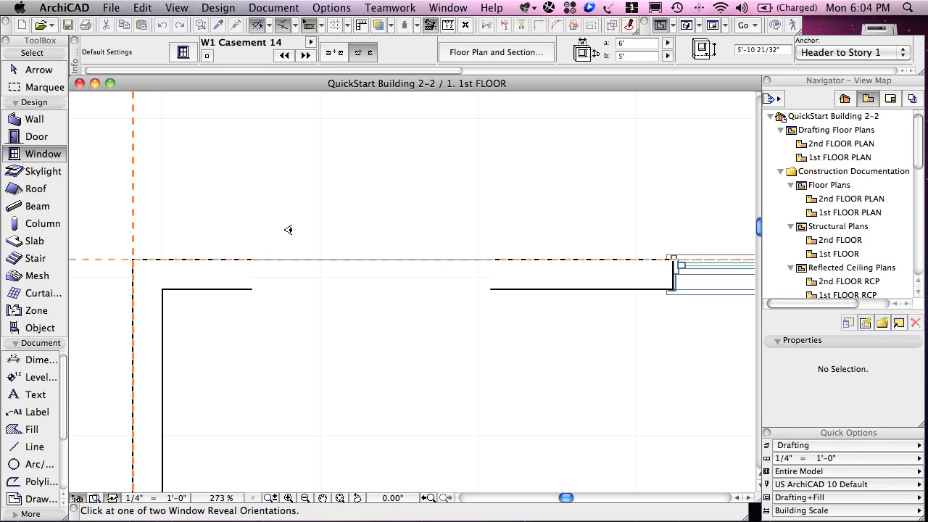
pyautogui.click(286, 235)
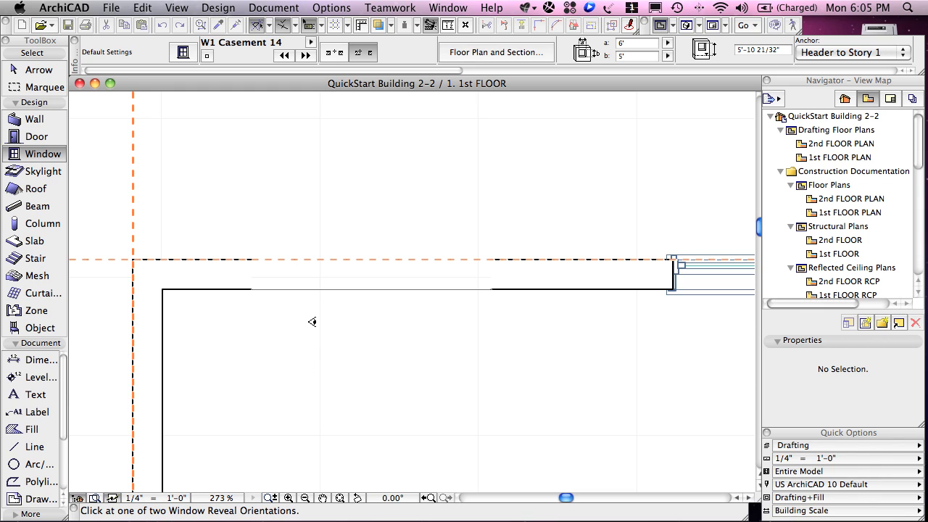
pyautogui.click(444, 179)
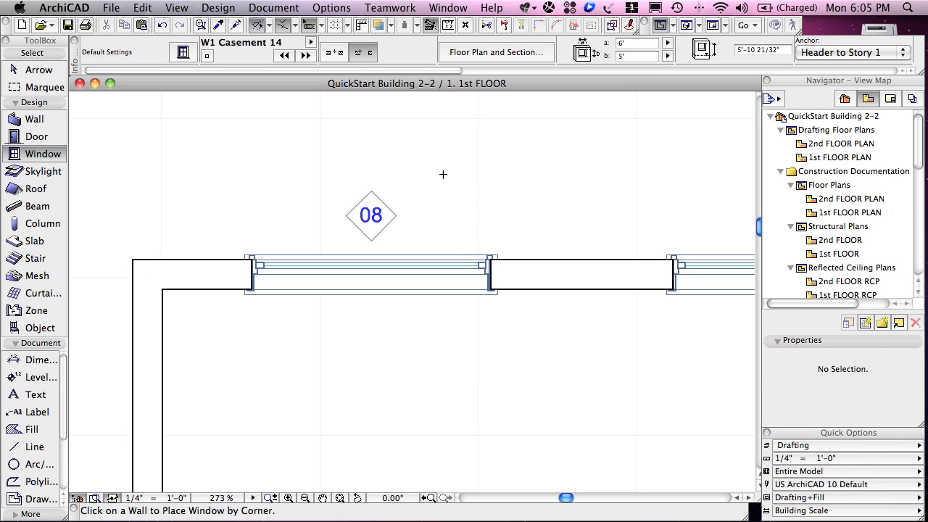
# Measure from the building's upper-left outer corner towards the near edge of the newly placed window
pyautogui.click(447, 24)
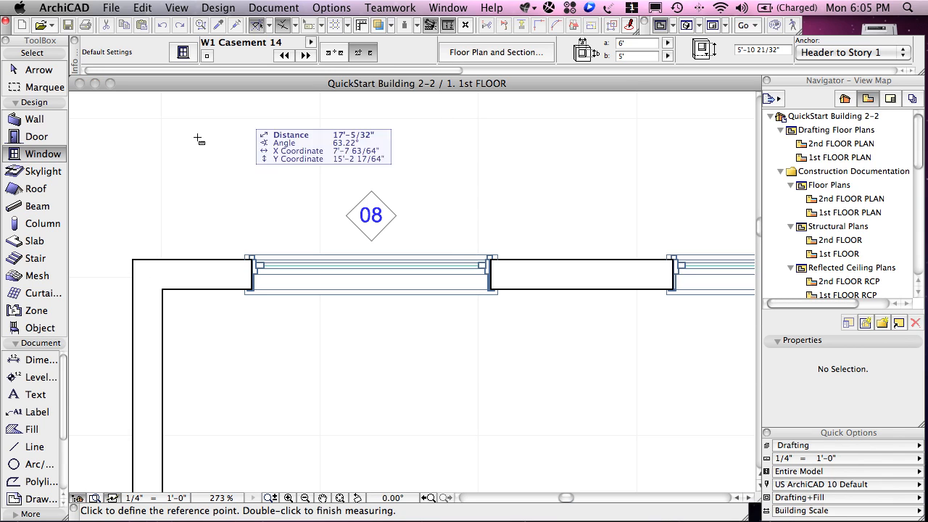
pyautogui.click(132, 259)
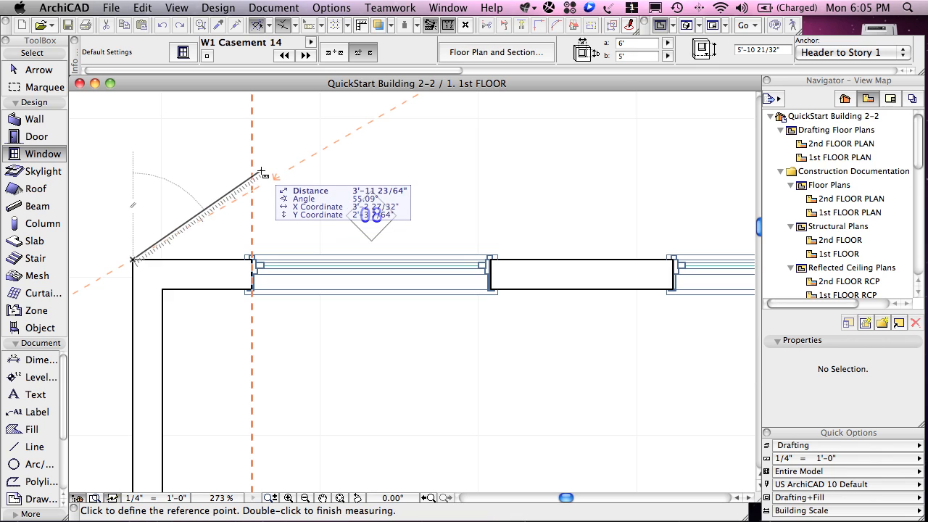
pyautogui.press('Escape')
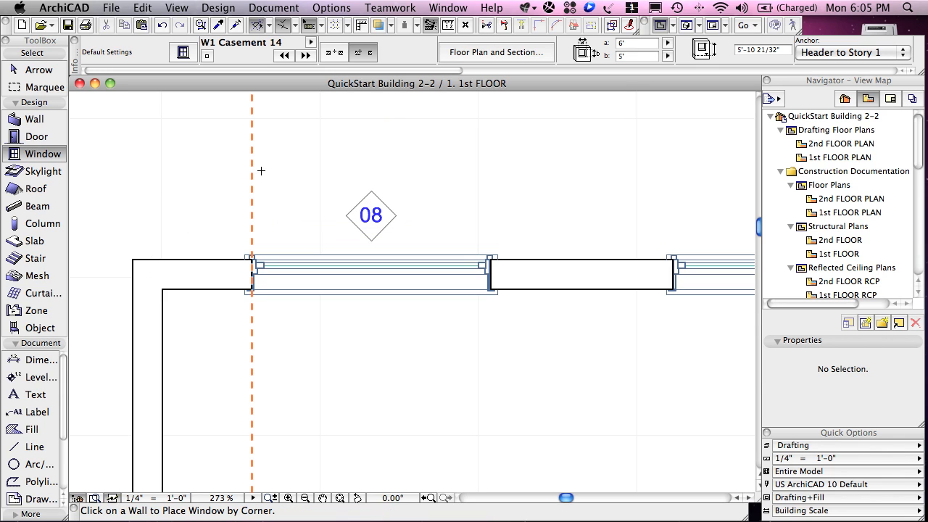
# Switch the special snap points to Half
pyautogui.click(296, 27)
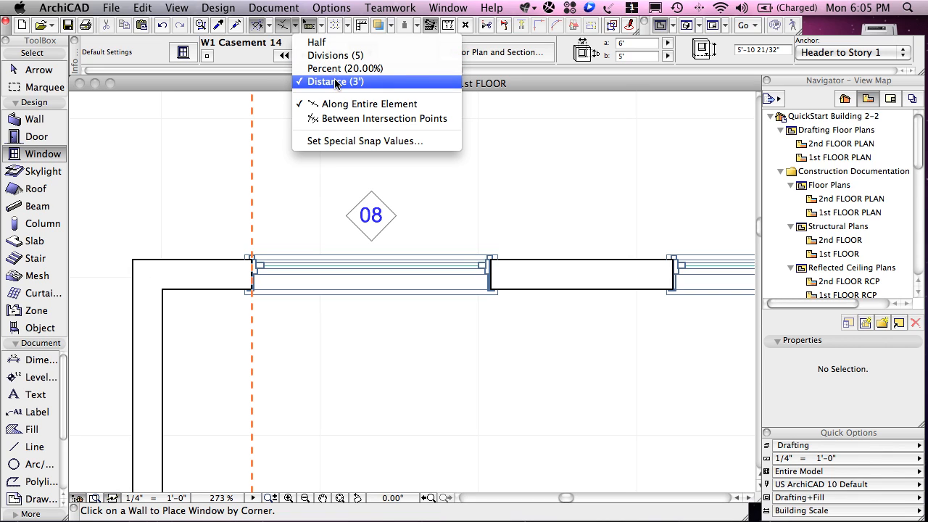
pyautogui.click(321, 44)
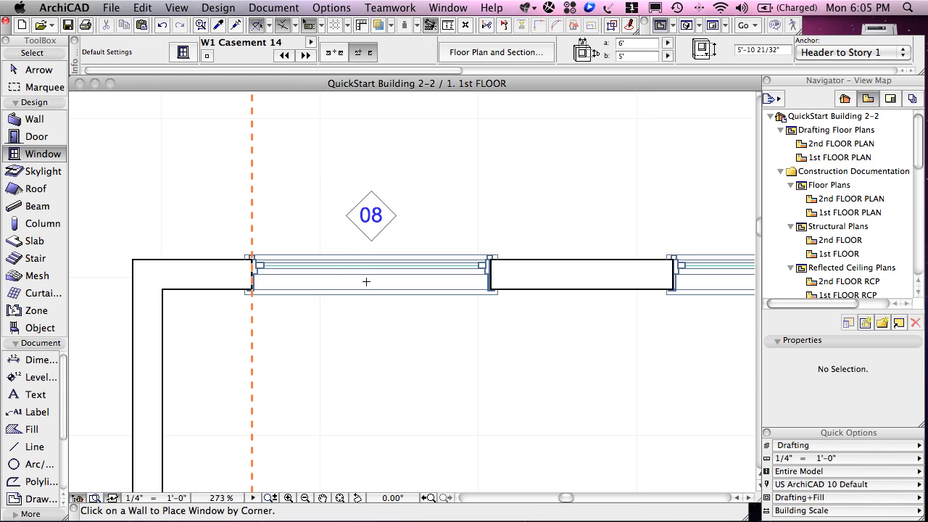
pyautogui.click(339, 498)
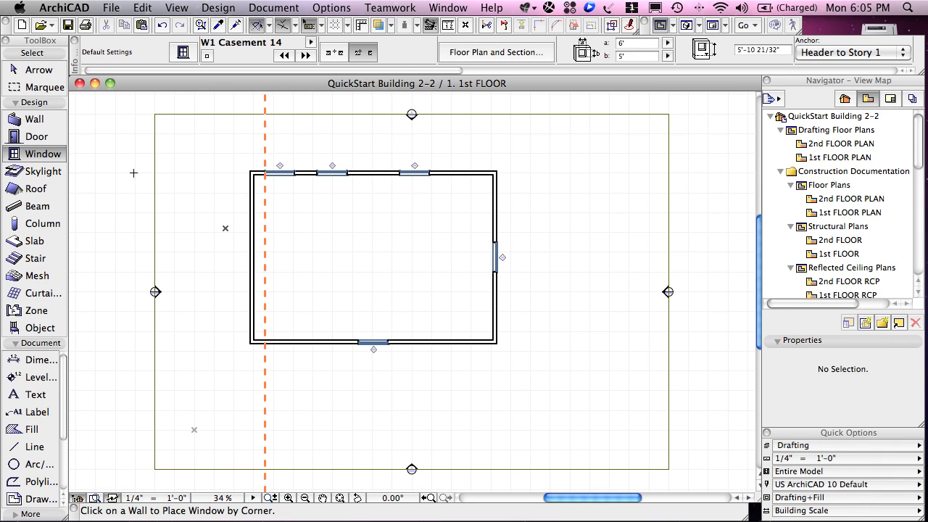
# Set up the Wall tool for single straight walls on the A-WALL-INTR layer
pyautogui.click(29, 121)
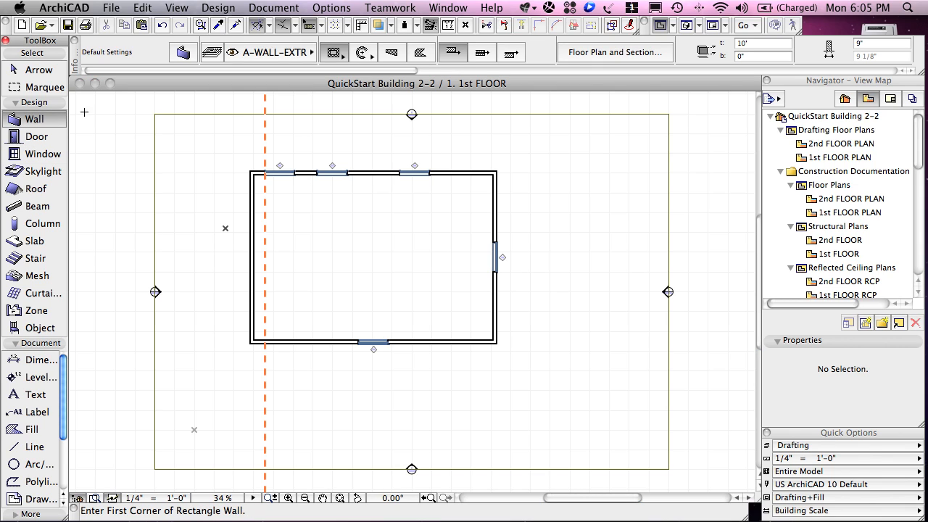
pyautogui.click(332, 54)
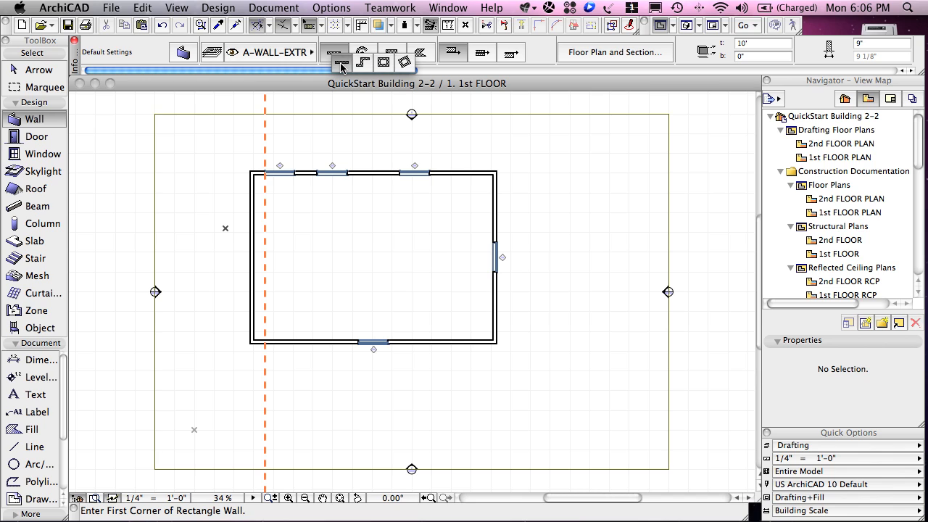
pyautogui.click(341, 64)
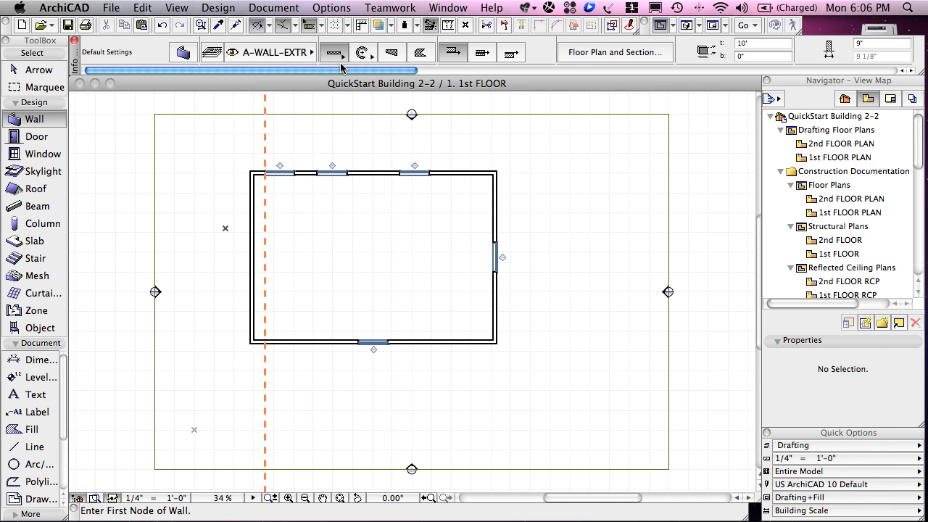
pyautogui.click(307, 54)
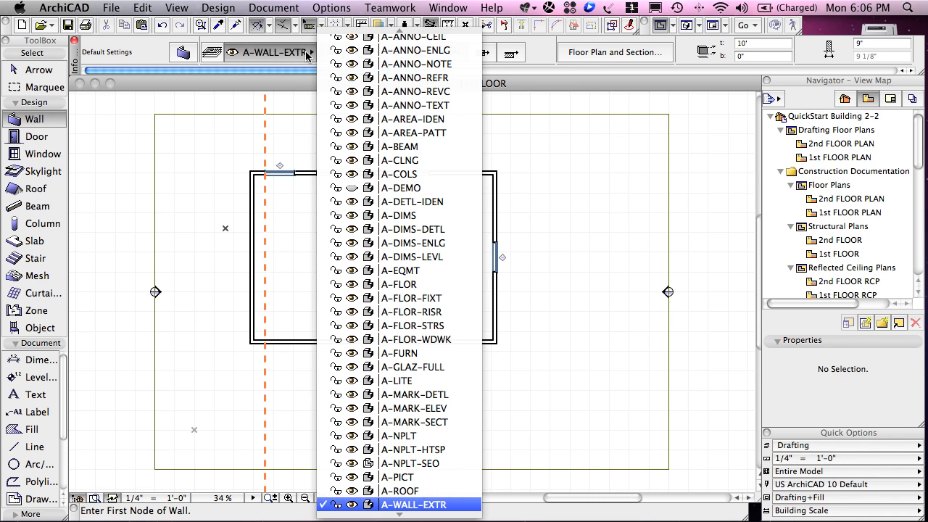
pyautogui.click(412, 507)
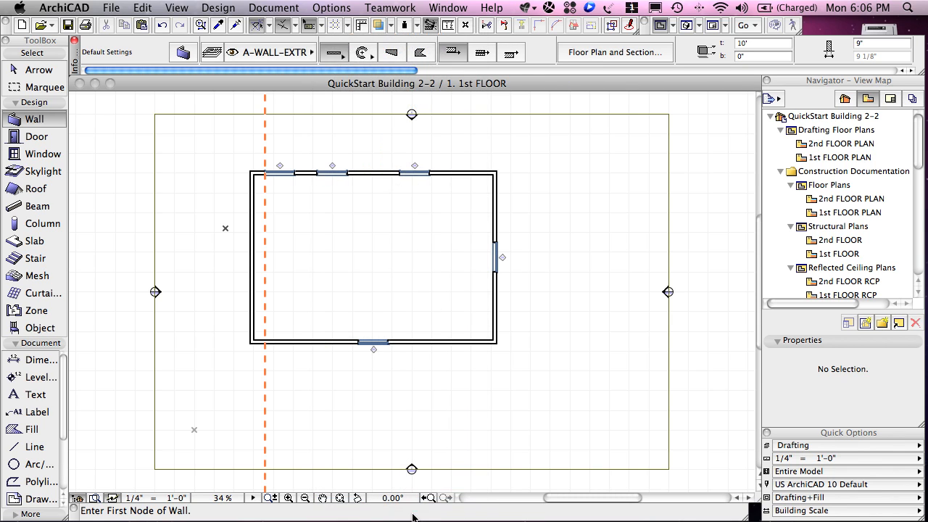
pyautogui.click(301, 54)
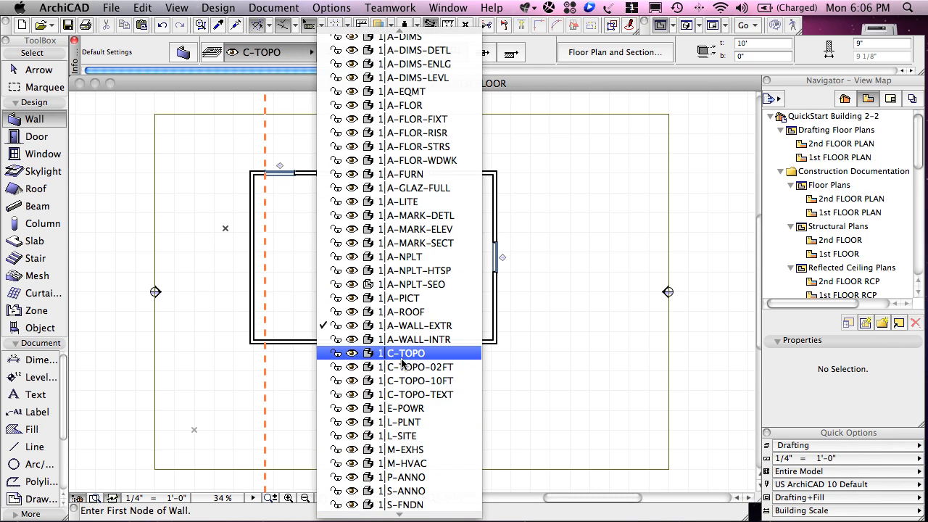
pyautogui.click(434, 338)
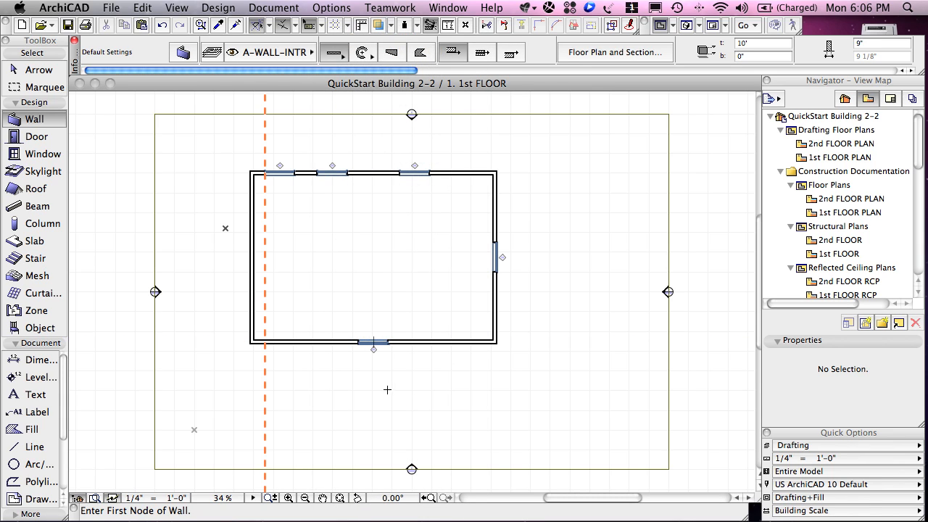
# Set the special snap distance to 10' and switch the special snap points from Half to Distance
pyautogui.click(288, 498)
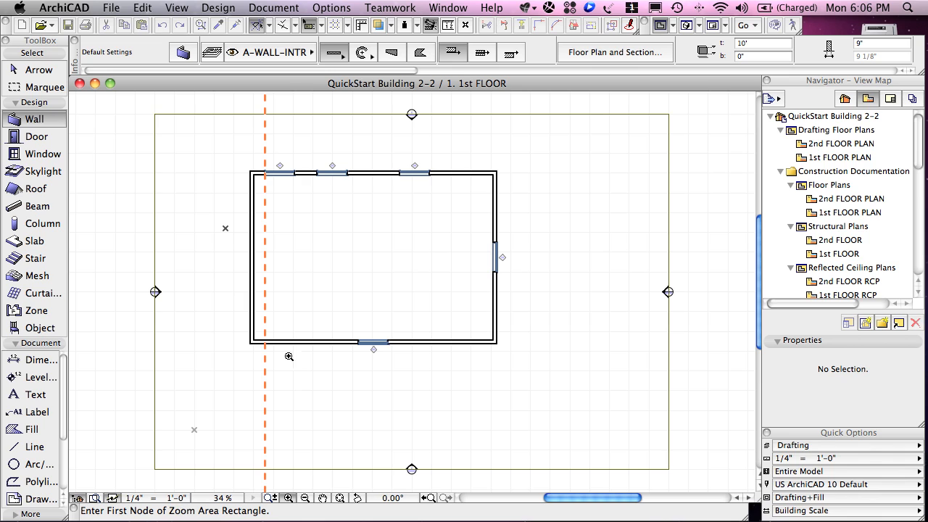
pyautogui.click(235, 150)
pyautogui.click(383, 263)
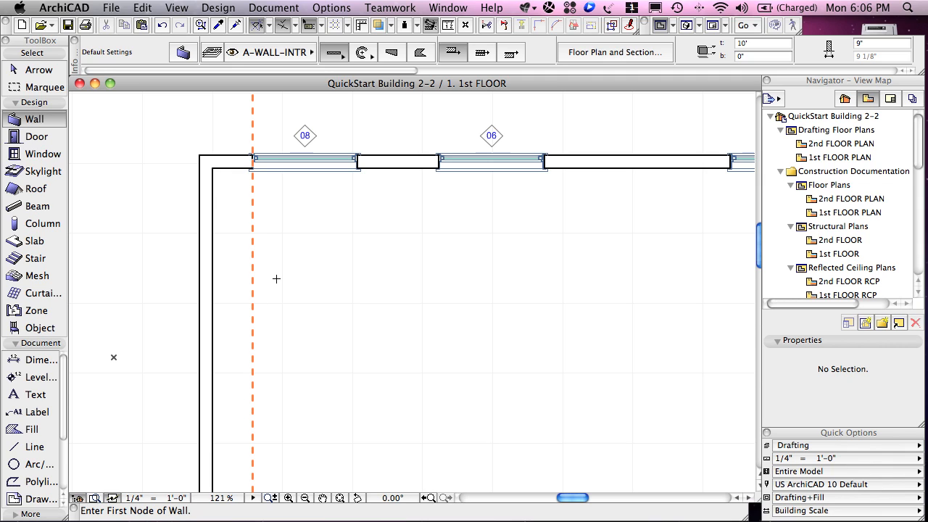
pyautogui.click(296, 26)
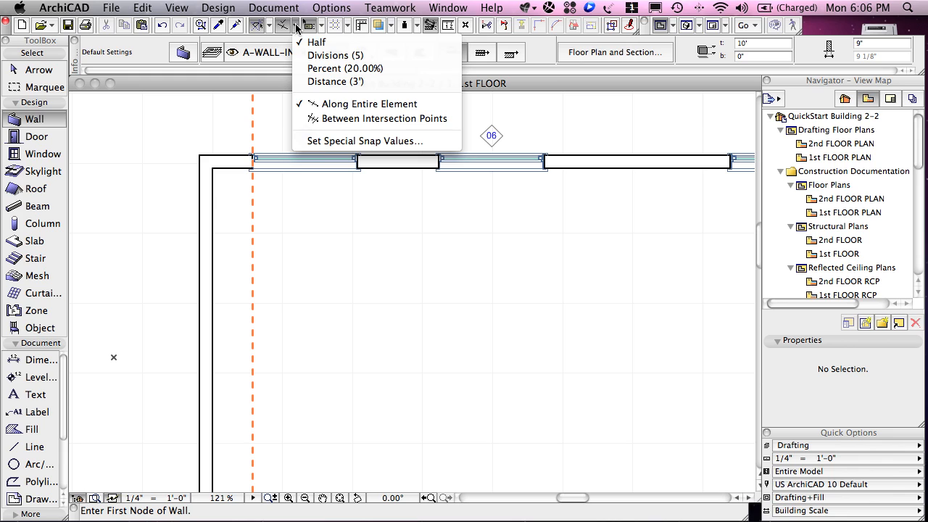
pyautogui.click(325, 142)
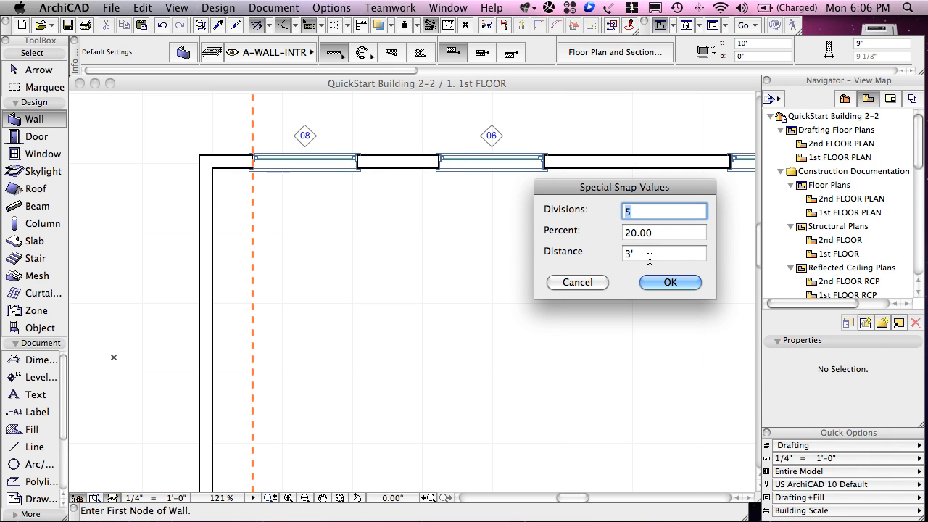
pyautogui.click(649, 254)
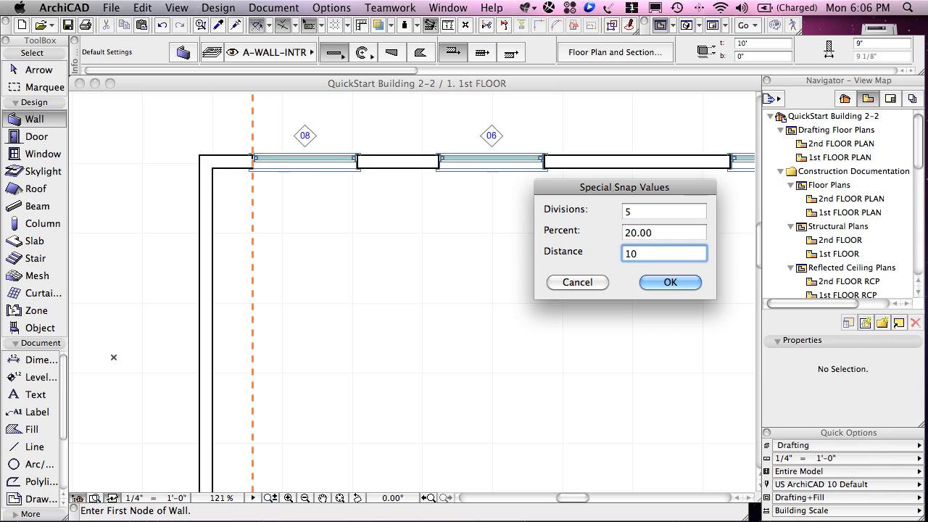
pyautogui.write("'")
pyautogui.click(667, 281)
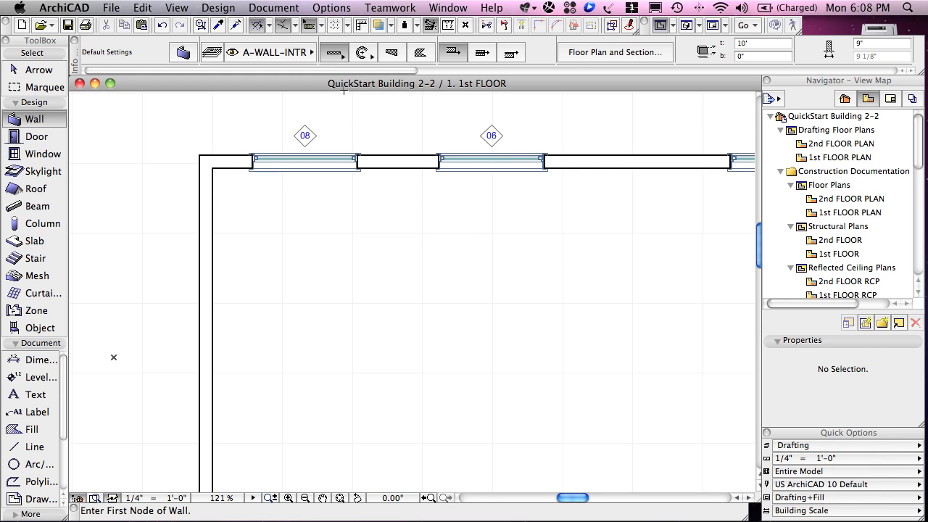
pyautogui.click(296, 25)
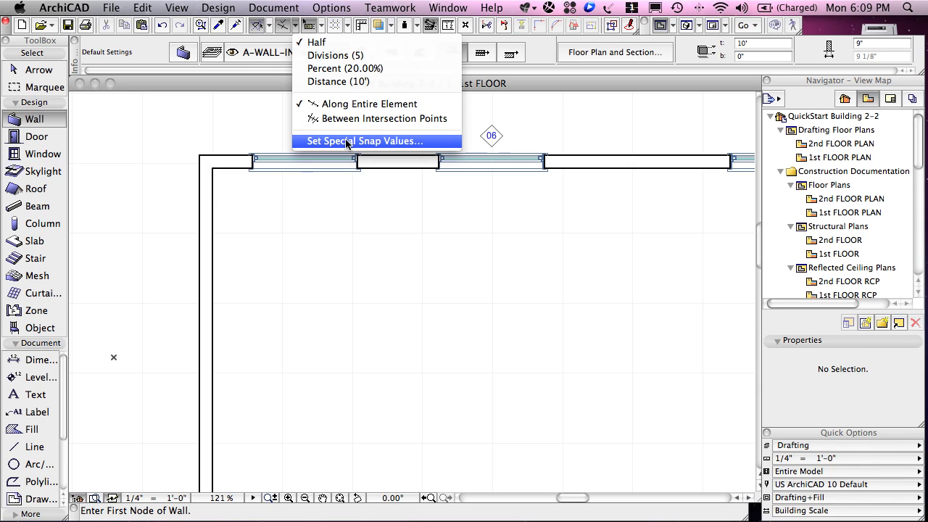
pyautogui.click(327, 84)
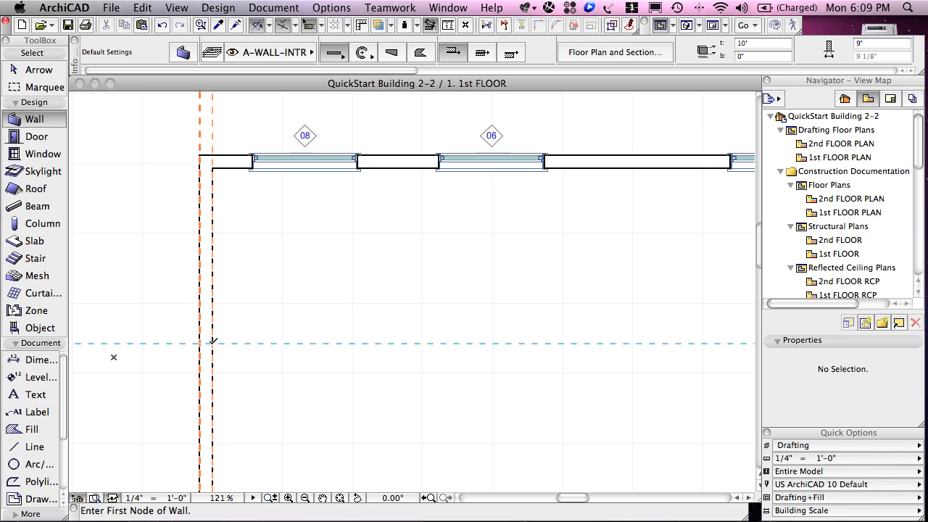
# Draw a horizontal interior wall about 23' long from the 10' snap point on the left exterior wall's inner face, with its body below the reference line
pyautogui.click(212, 341)
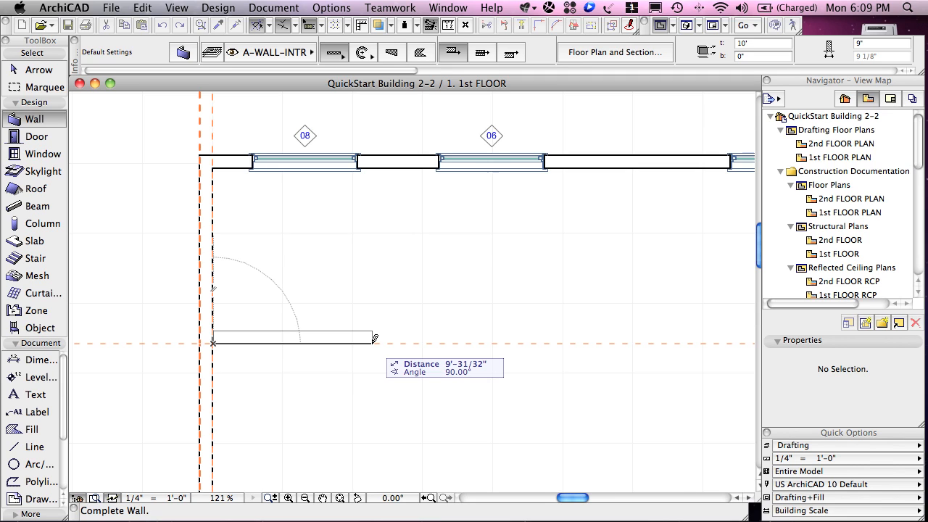
pyautogui.click(510, 55)
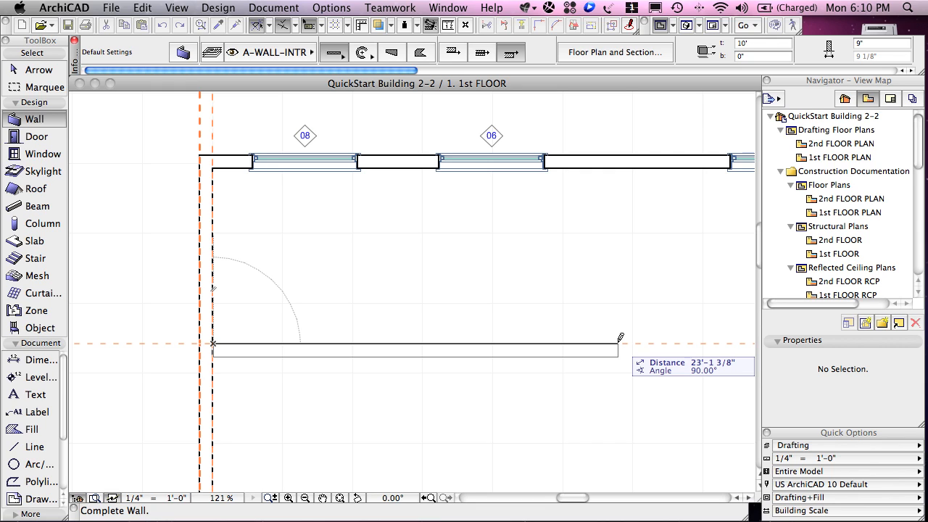
pyautogui.click(618, 342)
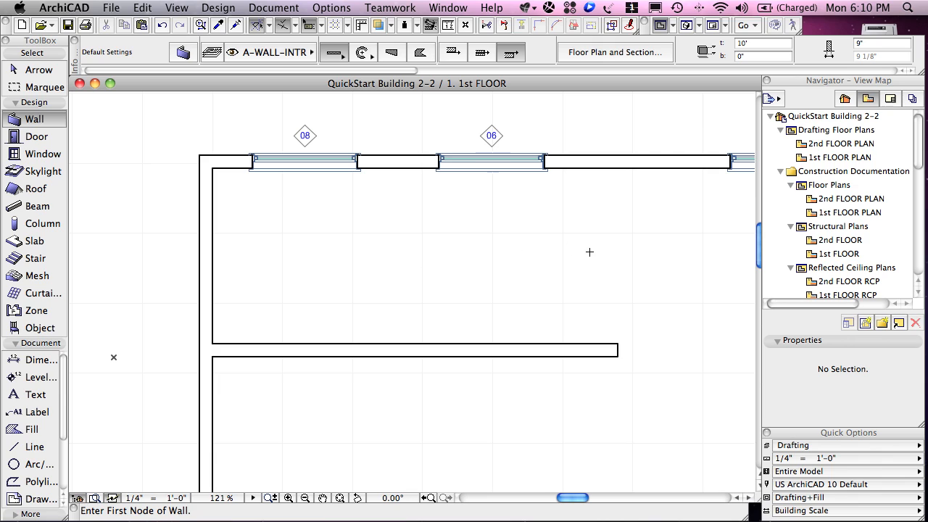
# Try a single straight wall at about 104° from the horizontal interior wall's free end to the upper exterior wall, and undo it
pyautogui.click(341, 63)
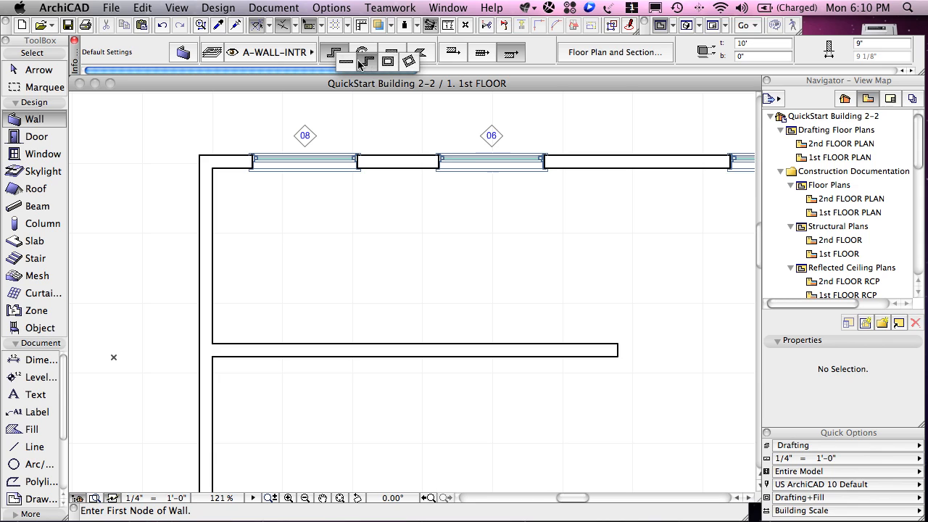
pyautogui.click(347, 63)
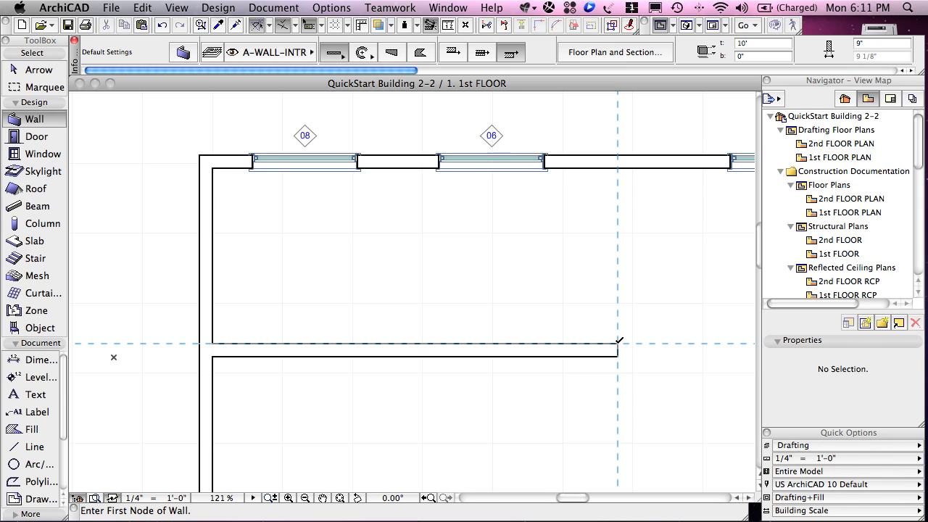
pyautogui.click(617, 343)
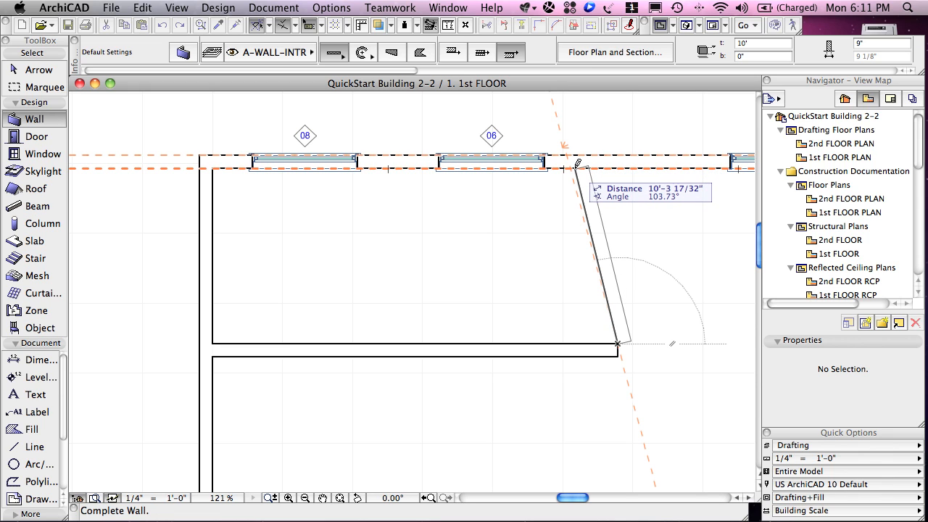
pyautogui.click(577, 164)
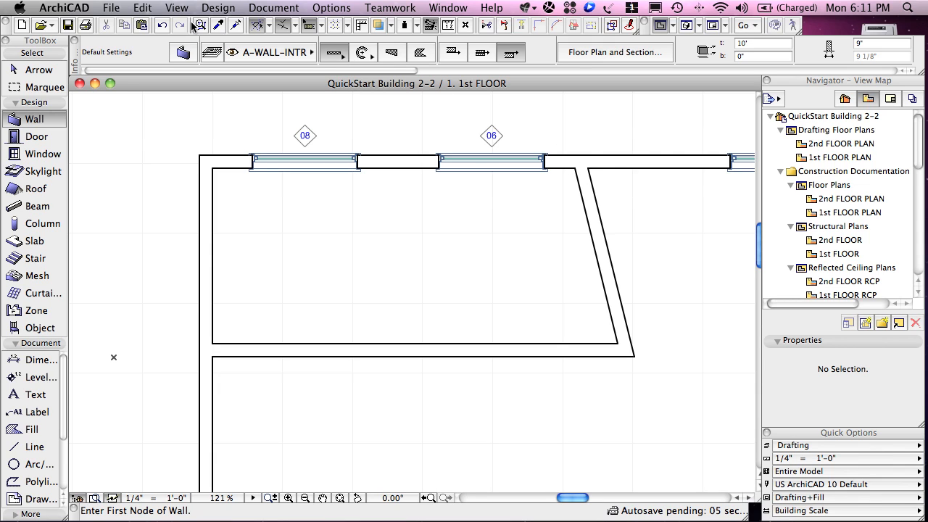
pyautogui.click(163, 26)
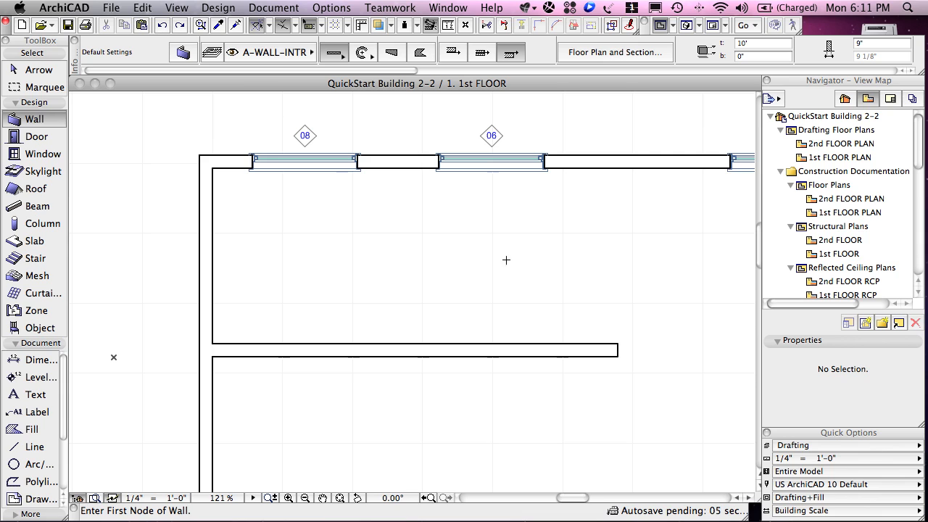
# Try a wall slanting to the right from the same free end up to the upper exterior wall's inner face, and undo it
pyautogui.click(618, 344)
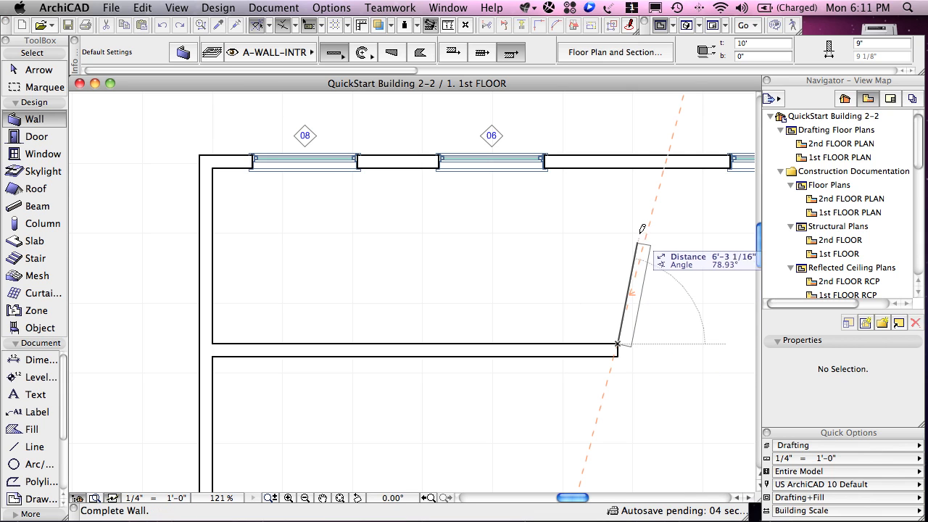
pyautogui.click(649, 168)
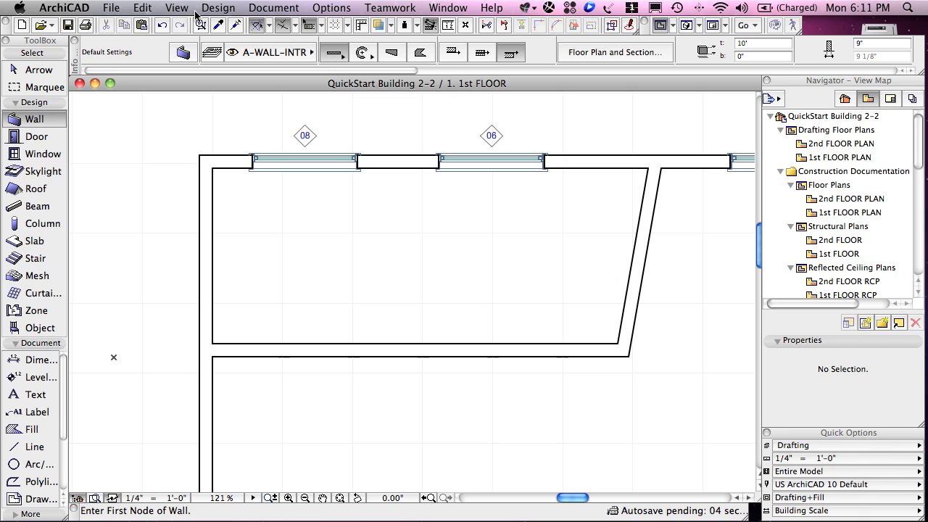
pyautogui.click(164, 26)
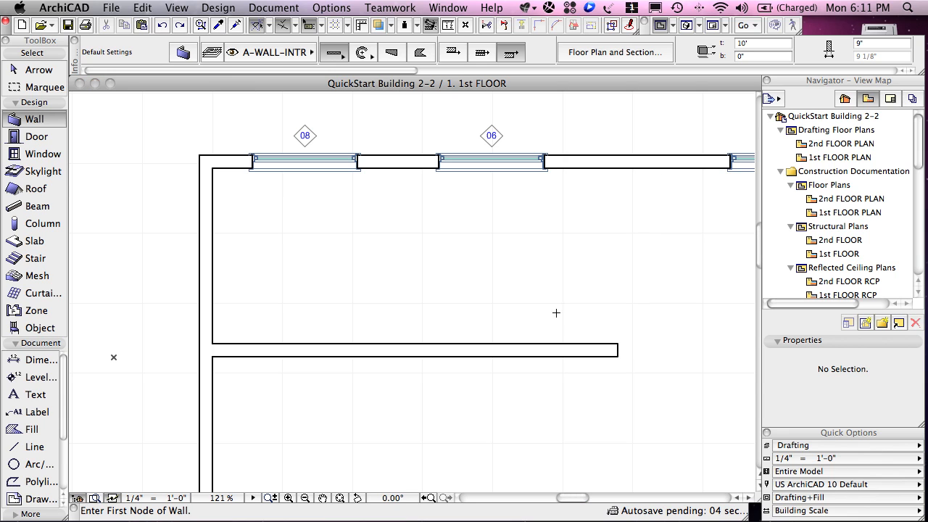
# Draw a slanted wall from the horizontal wall's free end and a separate short vertical wall beside it, both reaching the upper exterior wall's outer edge
pyautogui.click(618, 343)
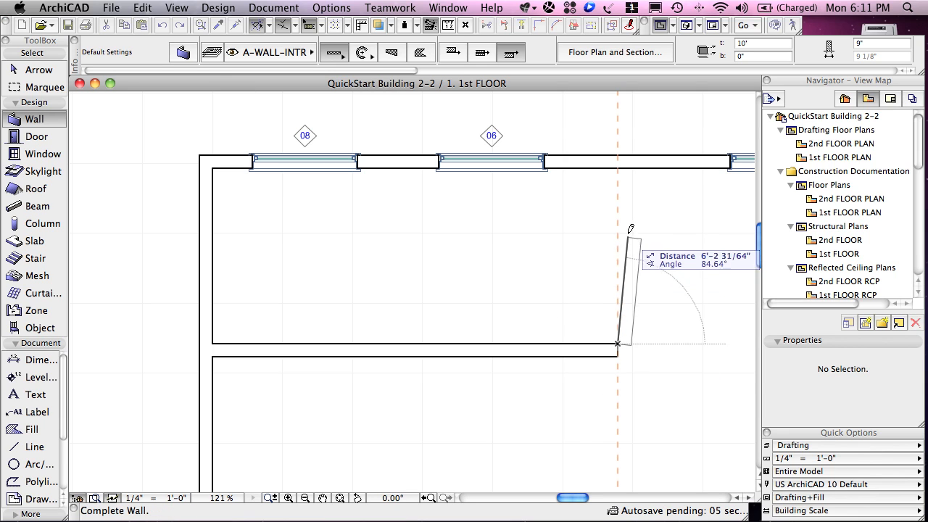
pyautogui.click(641, 155)
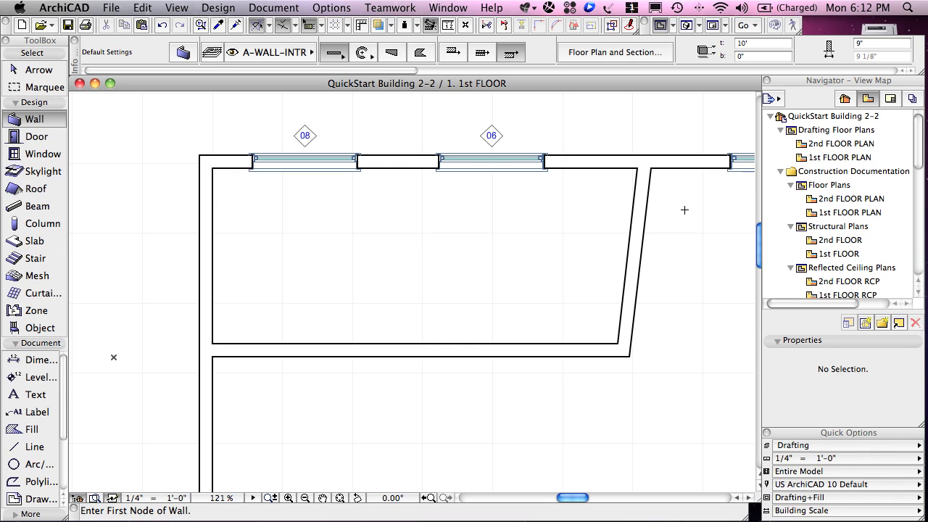
pyautogui.click(329, 9)
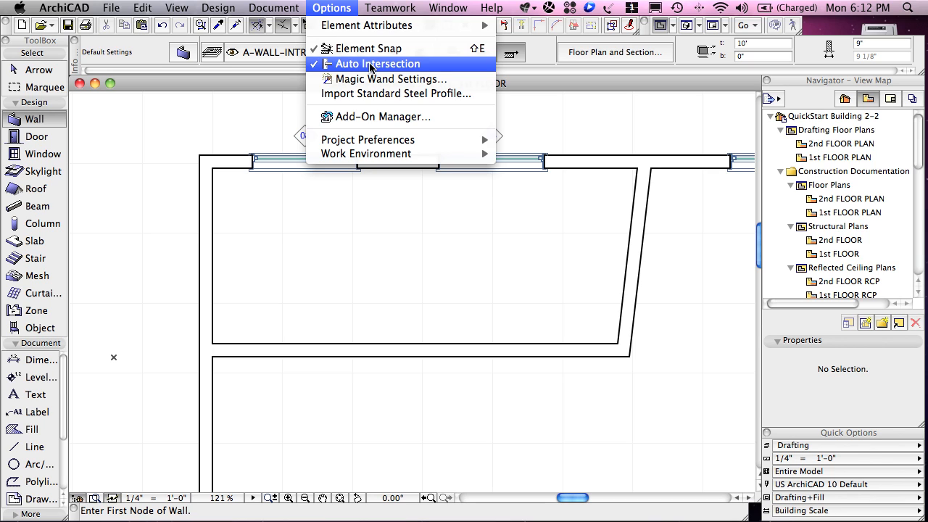
pyautogui.click(345, 9)
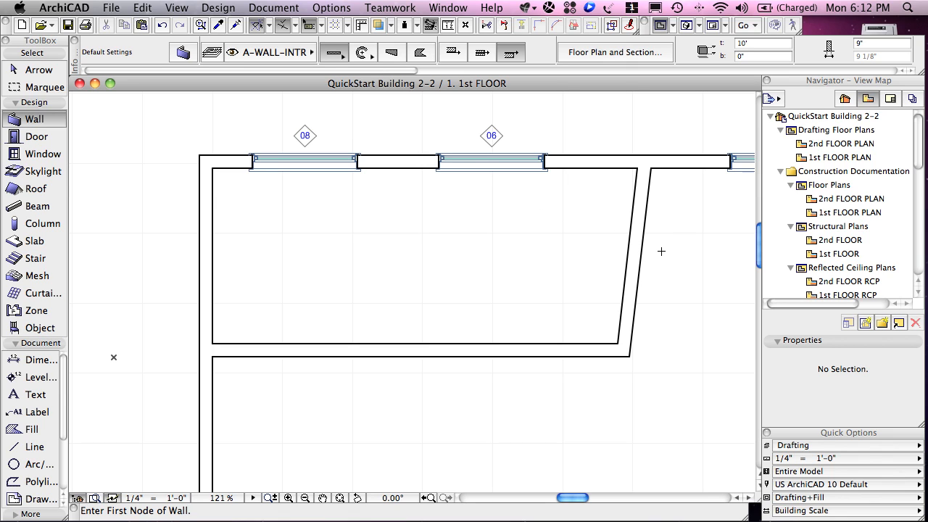
pyautogui.click(663, 313)
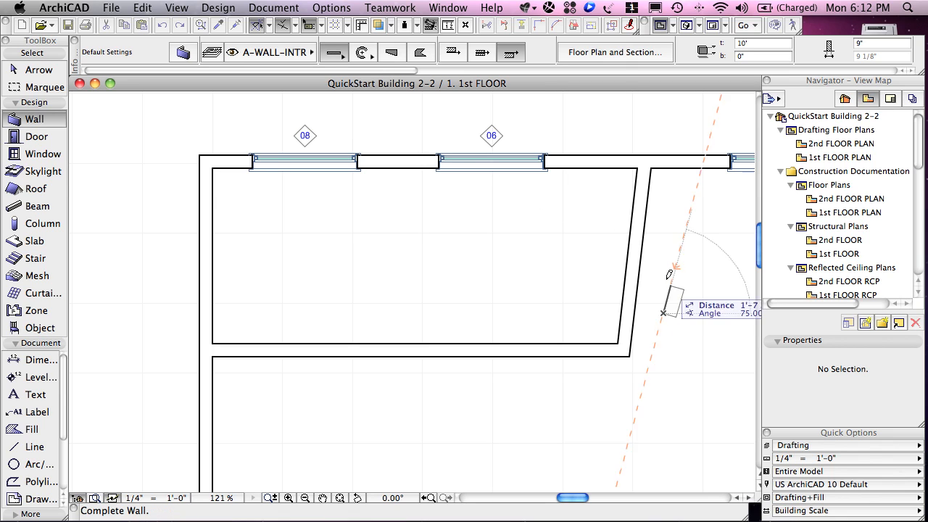
pyautogui.click(666, 155)
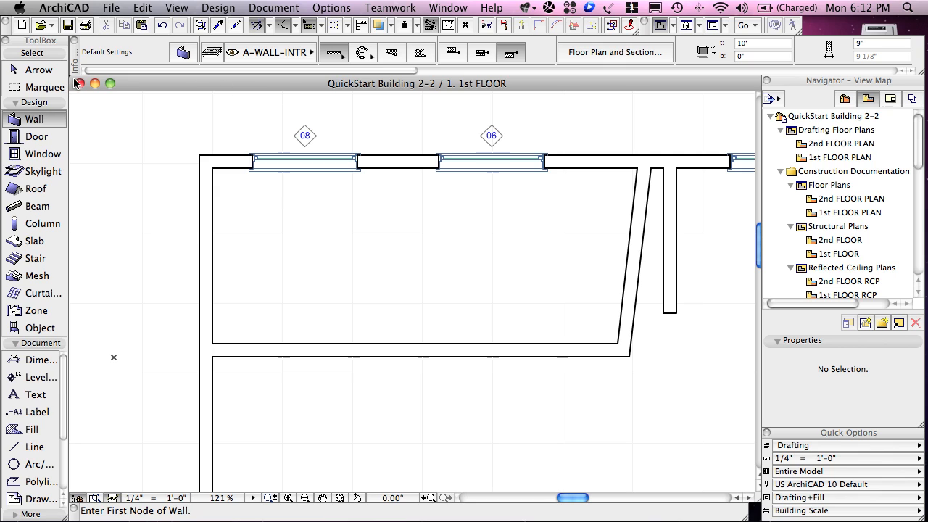
# Select the vertical, slanted and horizontal interior walls one at a time to examine their reference lines and end nodes
pyautogui.click(36, 69)
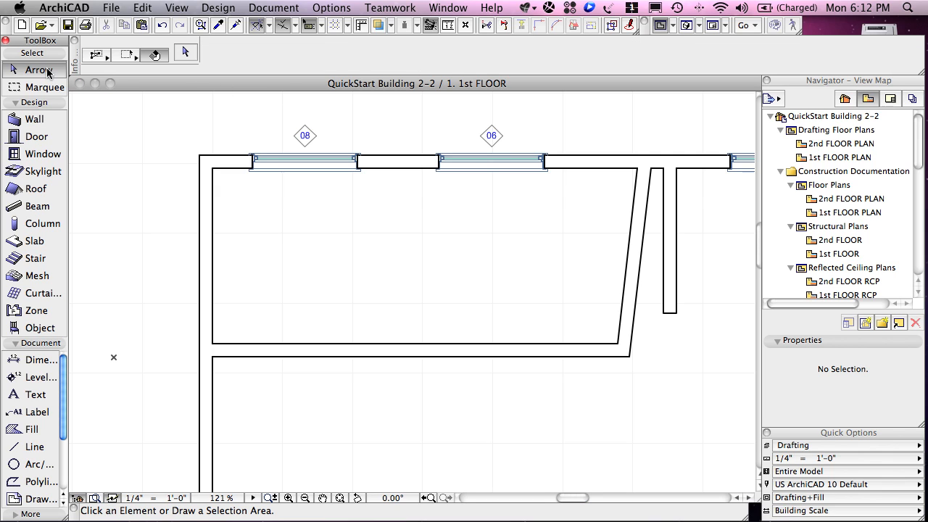
pyautogui.click(666, 305)
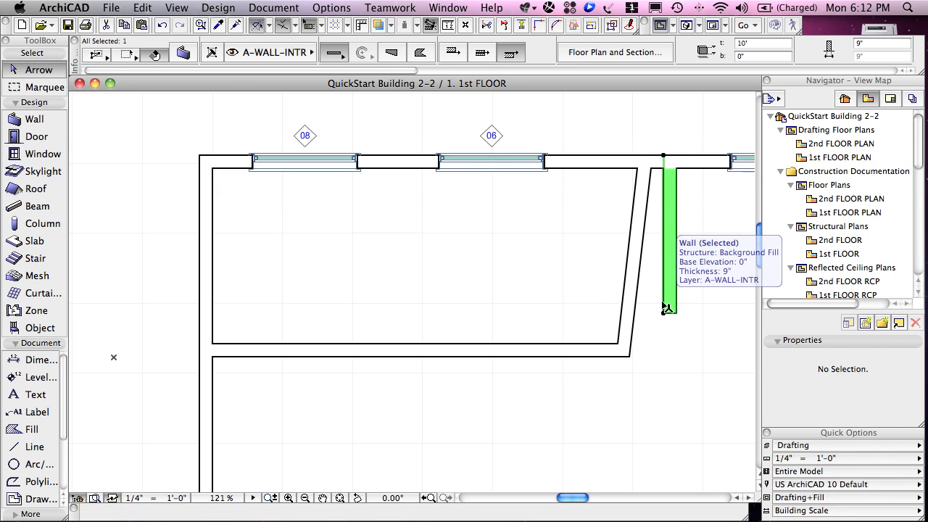
pyautogui.click(679, 141)
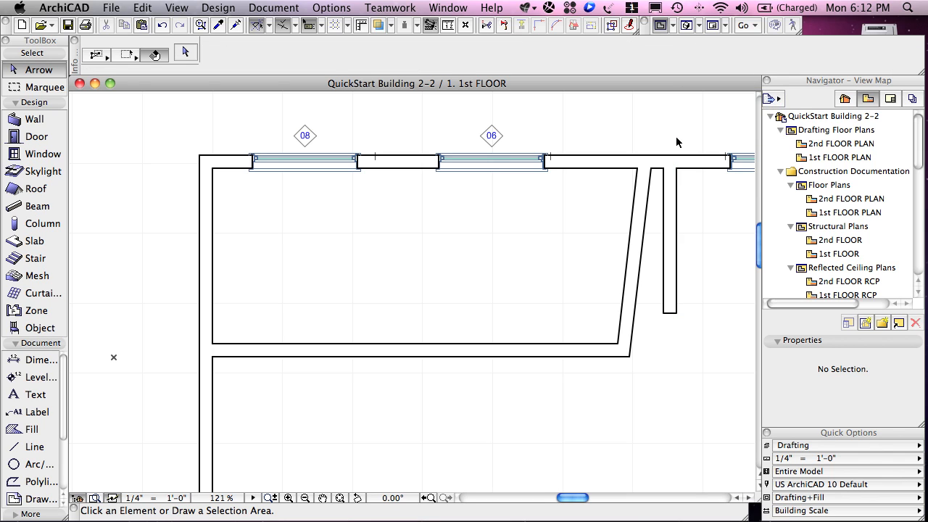
pyautogui.click(648, 204)
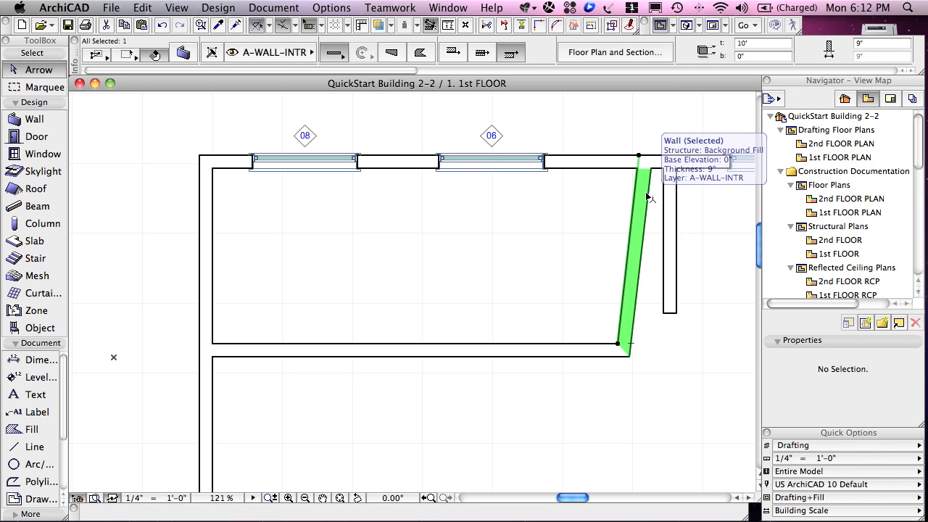
pyautogui.click(649, 149)
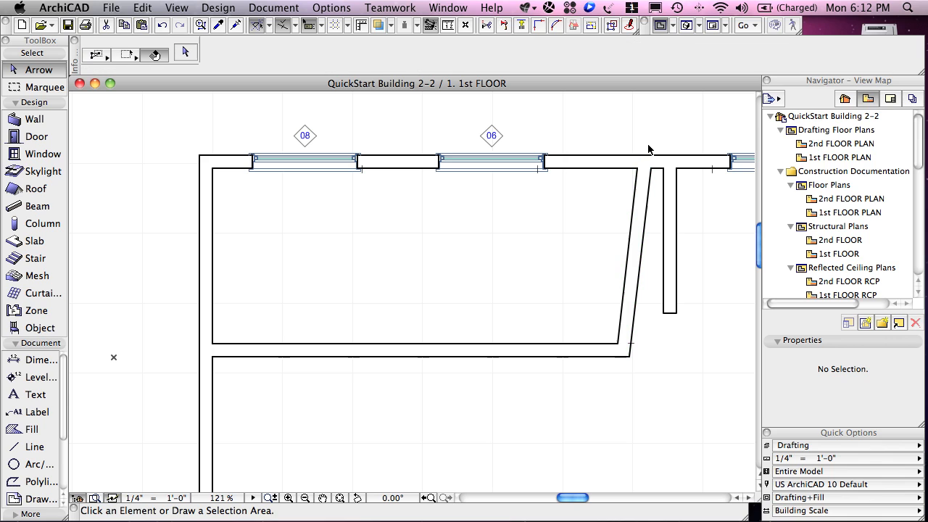
pyautogui.click(306, 348)
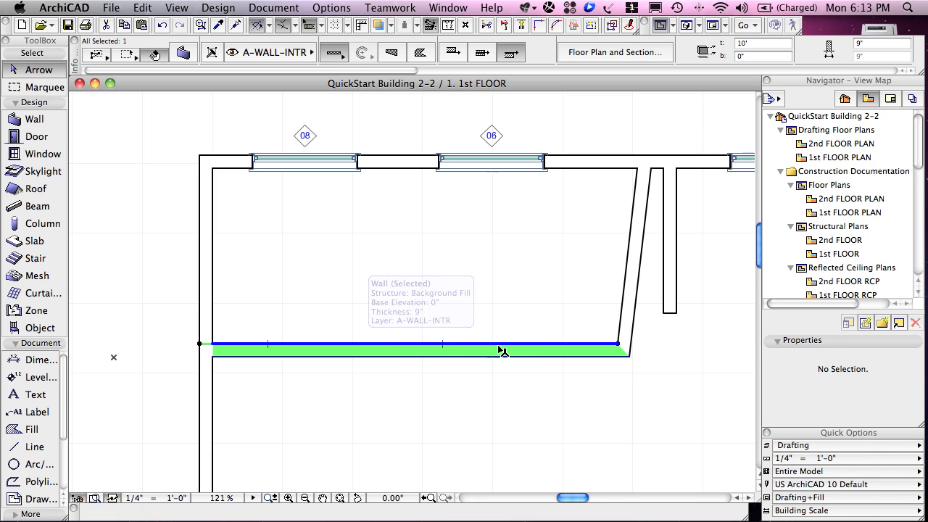
pyautogui.click(548, 323)
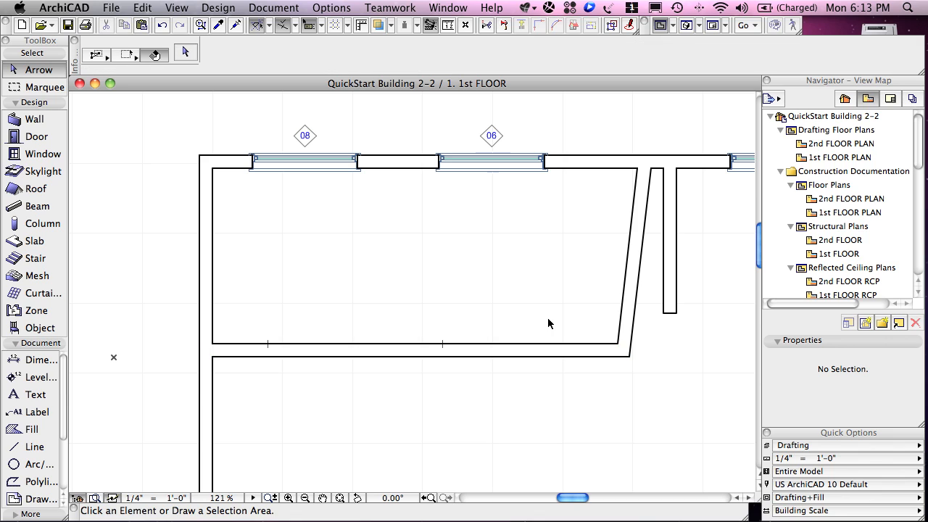
# Delete the slanted interior wall and the short vertical wall beside it
pyautogui.click(594, 238)
pyautogui.click(694, 276)
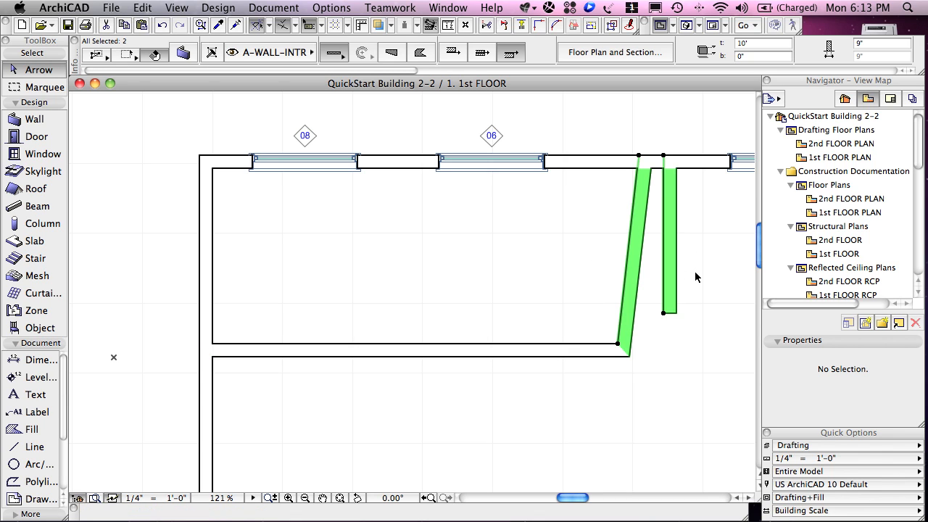
pyautogui.press('Delete')
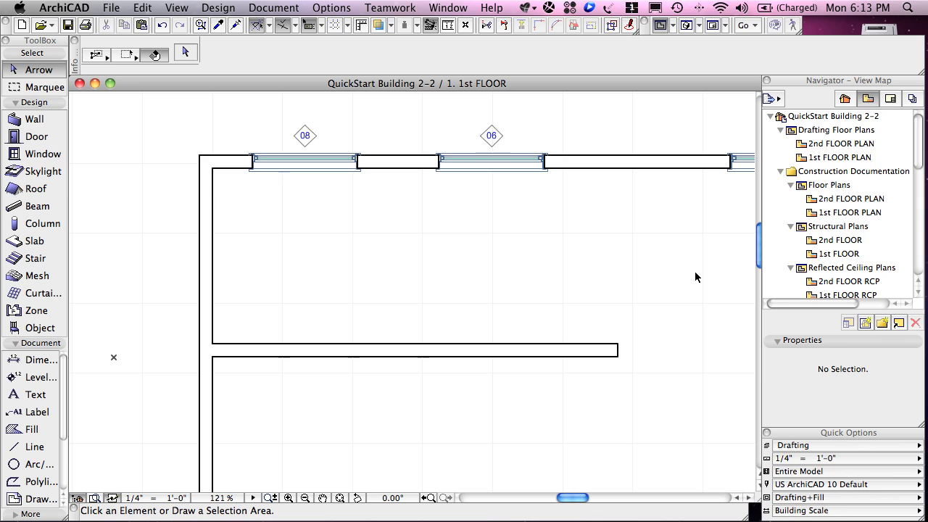
# Draw an interior wall at 90° from the horizontal wall's free end up to the upper exterior wall, closing off the room
pyautogui.click(51, 120)
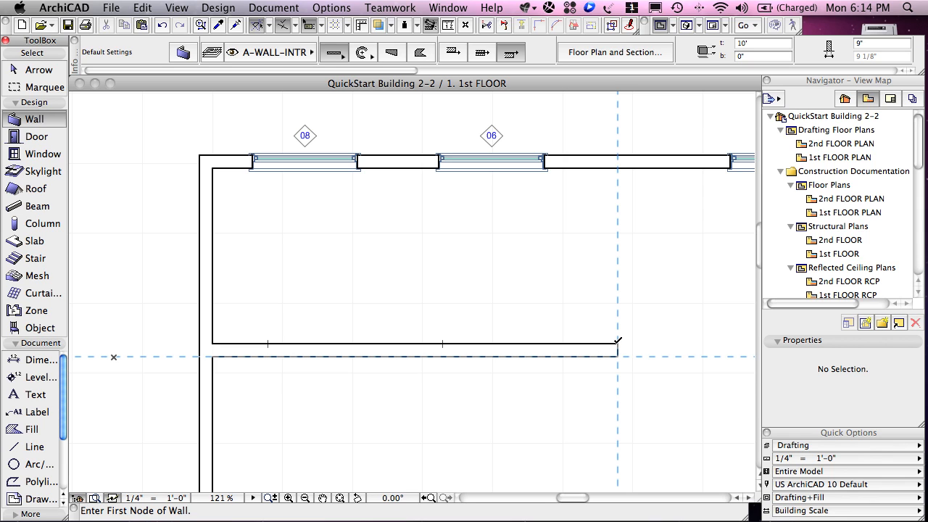
pyautogui.click(617, 340)
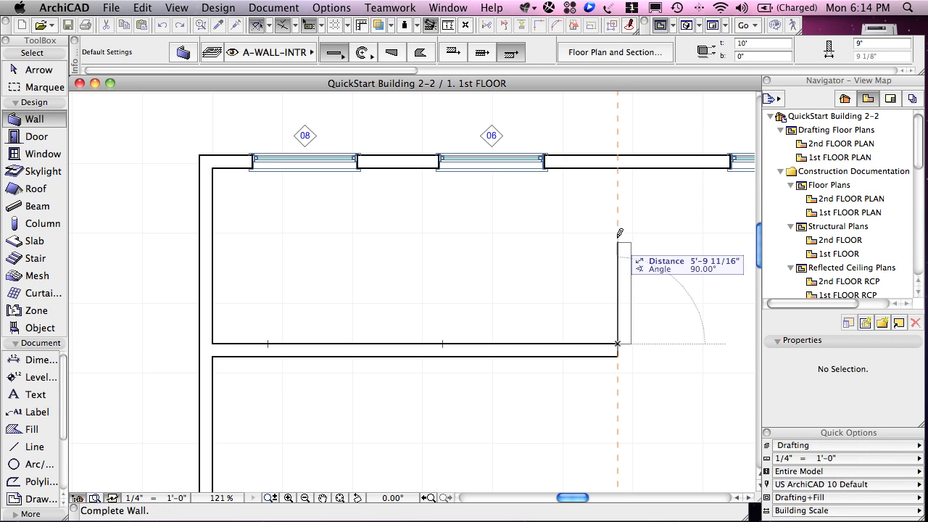
pyautogui.click(617, 172)
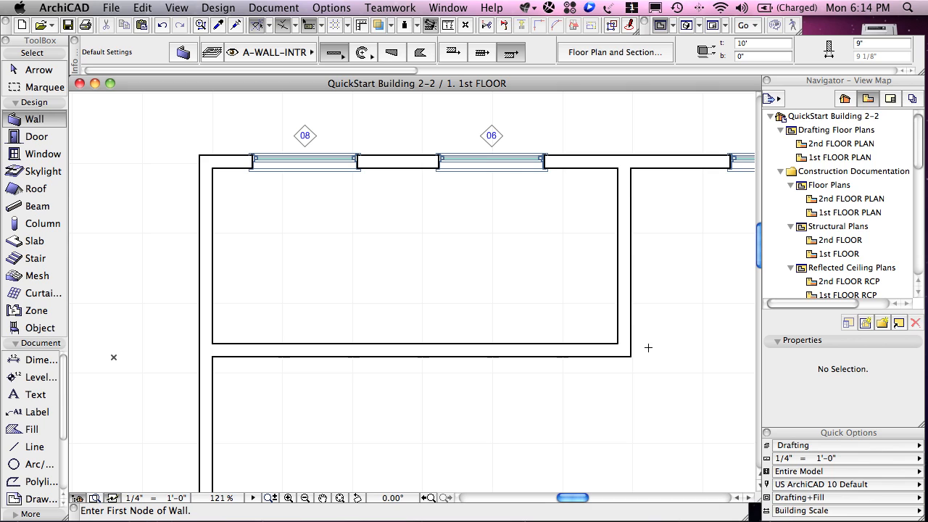
# Check the Auto Intersection setting and select the vertical and horizontal interior walls in turn to examine their reference lines and joined ends
pyautogui.click(336, 7)
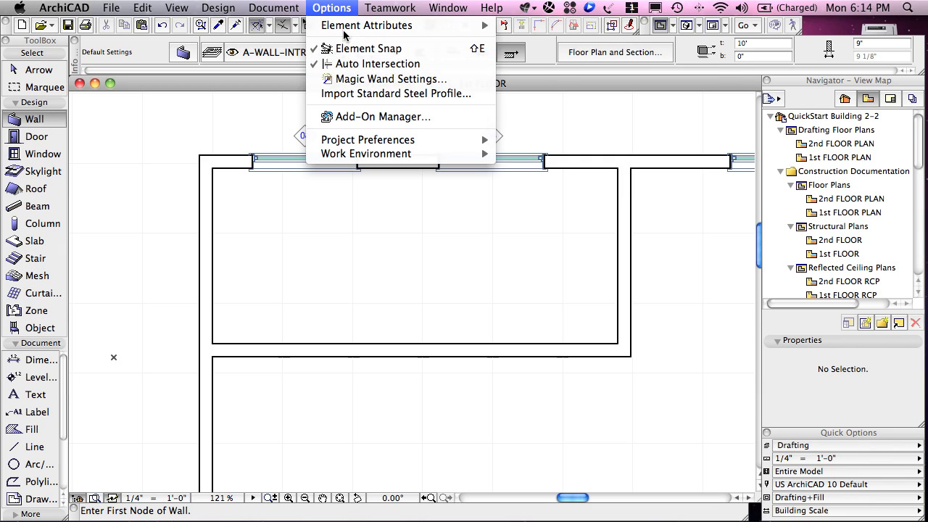
pyautogui.click(336, 7)
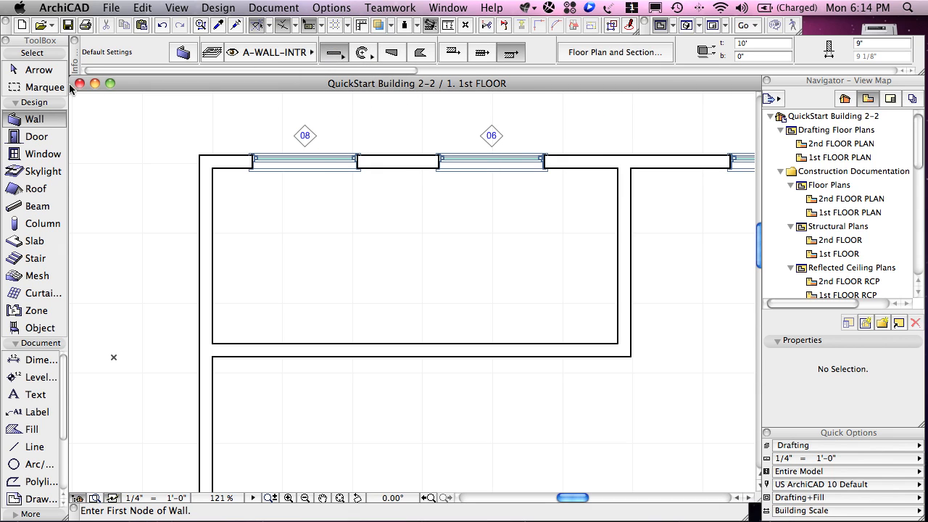
pyautogui.click(34, 70)
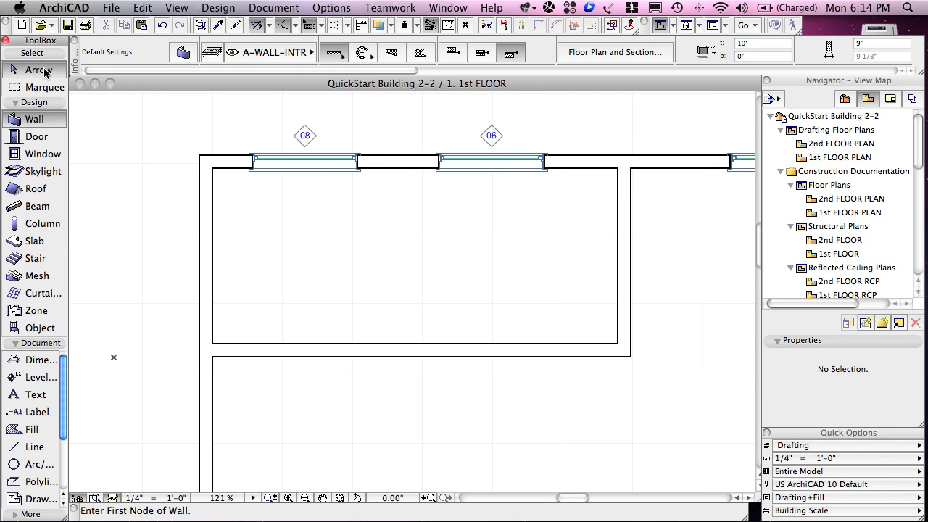
pyautogui.click(622, 284)
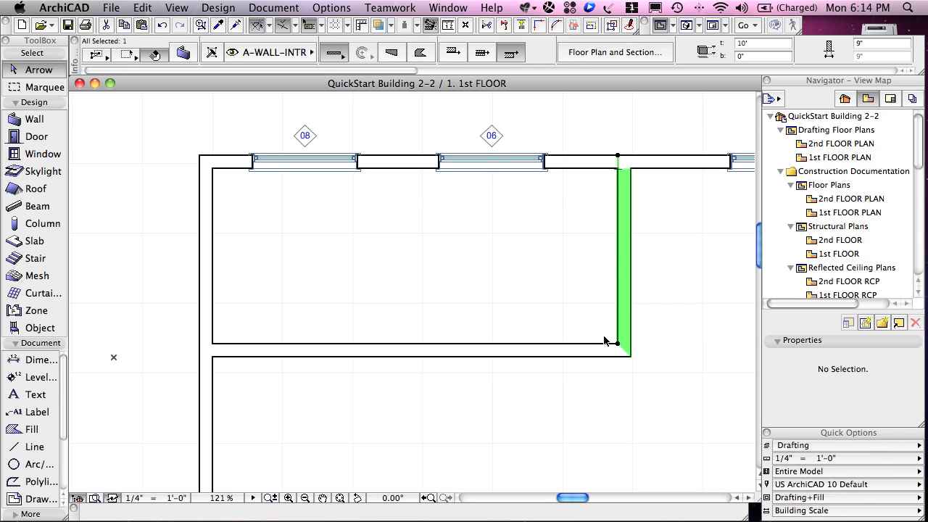
pyautogui.press('Escape')
pyautogui.click(601, 348)
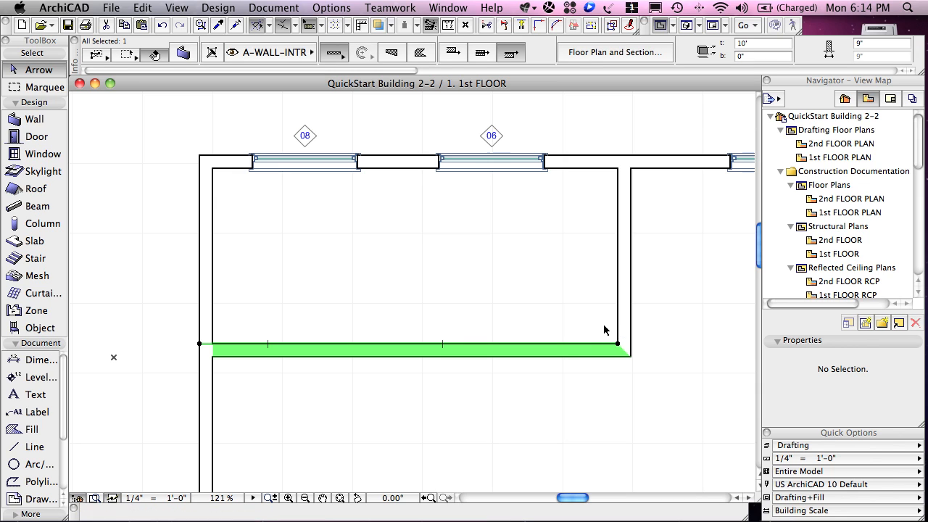
pyautogui.press('Escape')
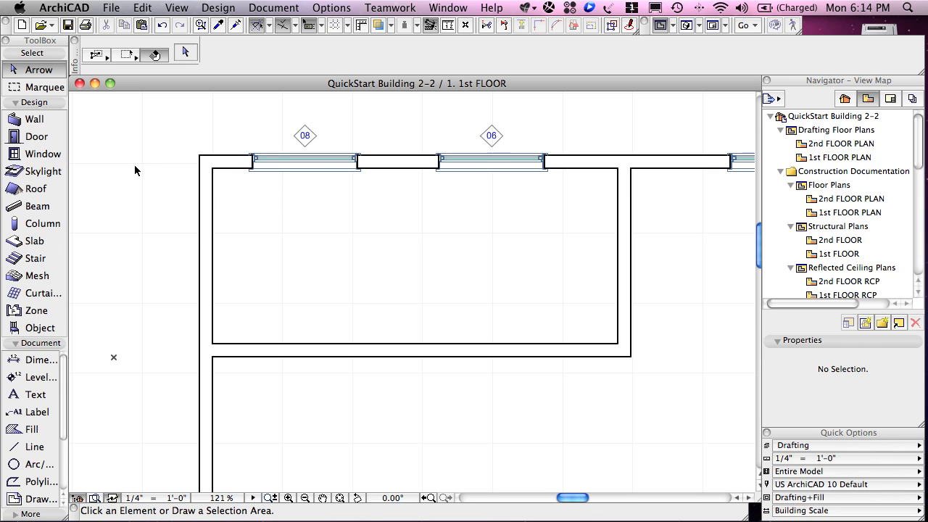
# With the Window tool active, set the special snap points to Half, measured Between Intersection Points
pyautogui.click(36, 154)
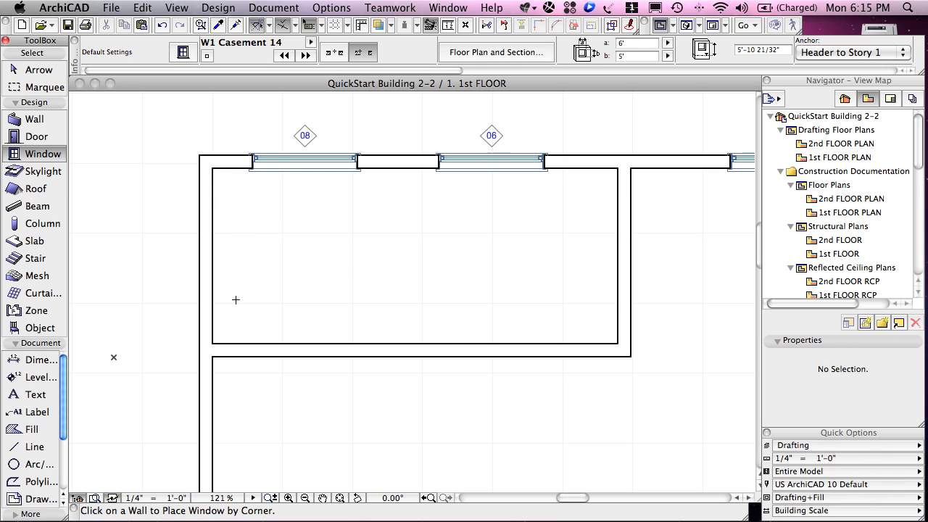
pyautogui.click(296, 23)
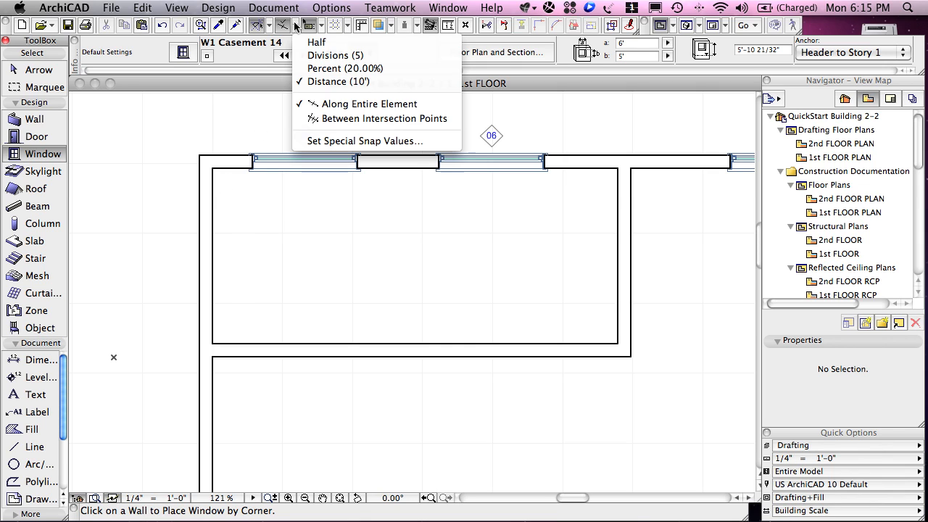
pyautogui.click(310, 43)
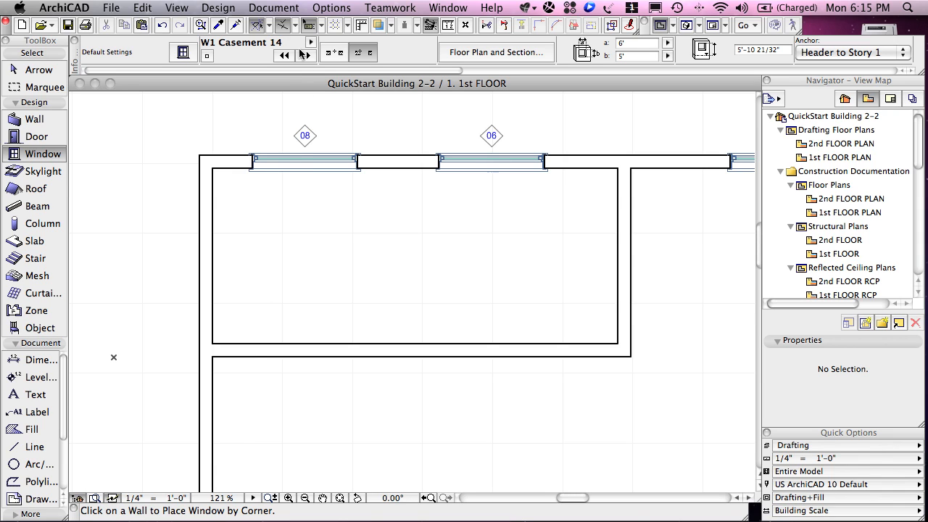
pyautogui.click(296, 26)
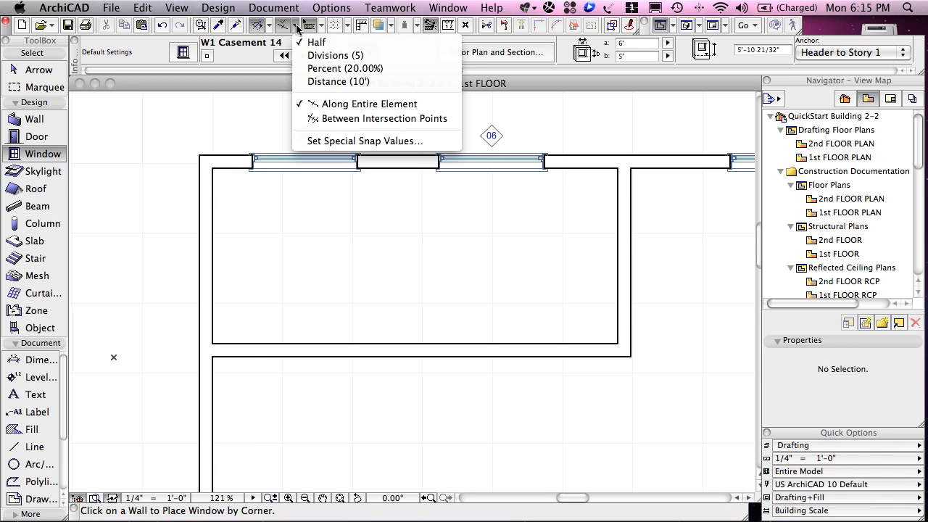
pyautogui.click(330, 120)
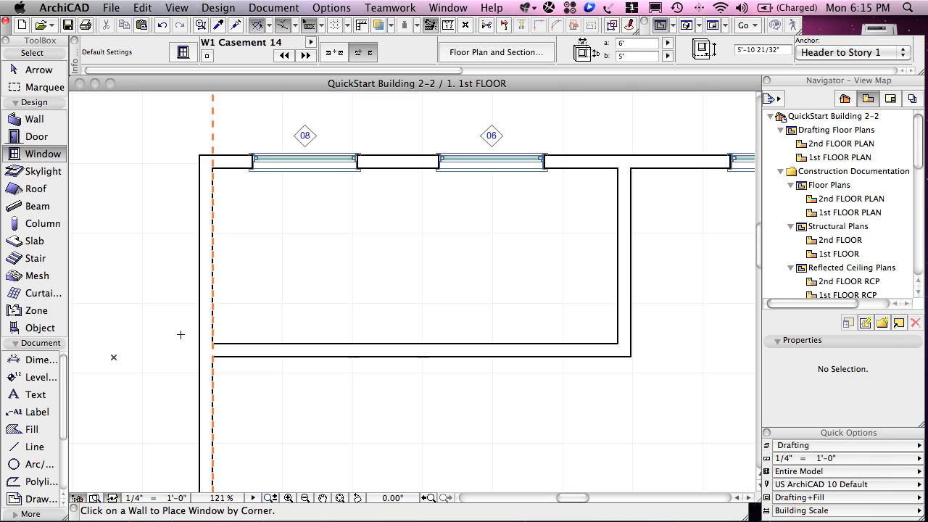
# Place a center-anchored 6' by 5' W1 Casement 14 window at the midpoint of the upper room's left exterior wall, facing outward
pyautogui.click(213, 255)
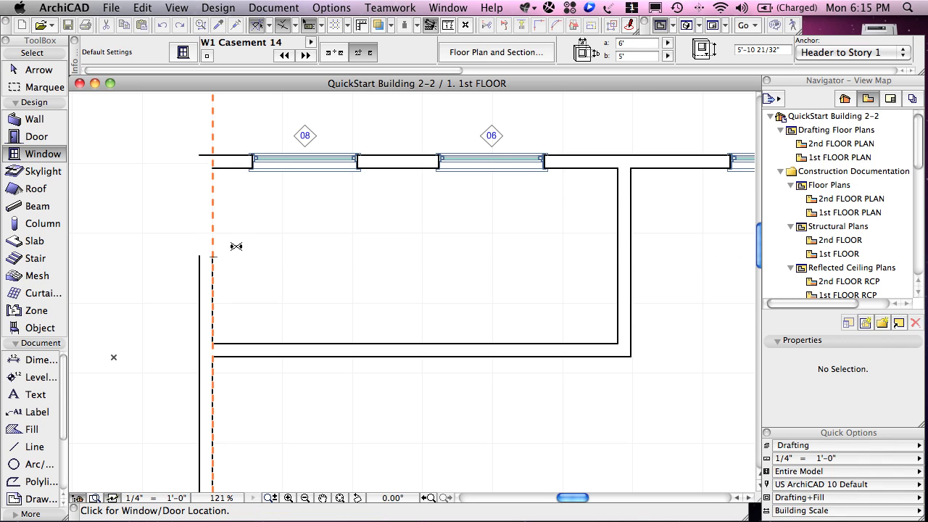
pyautogui.click(337, 55)
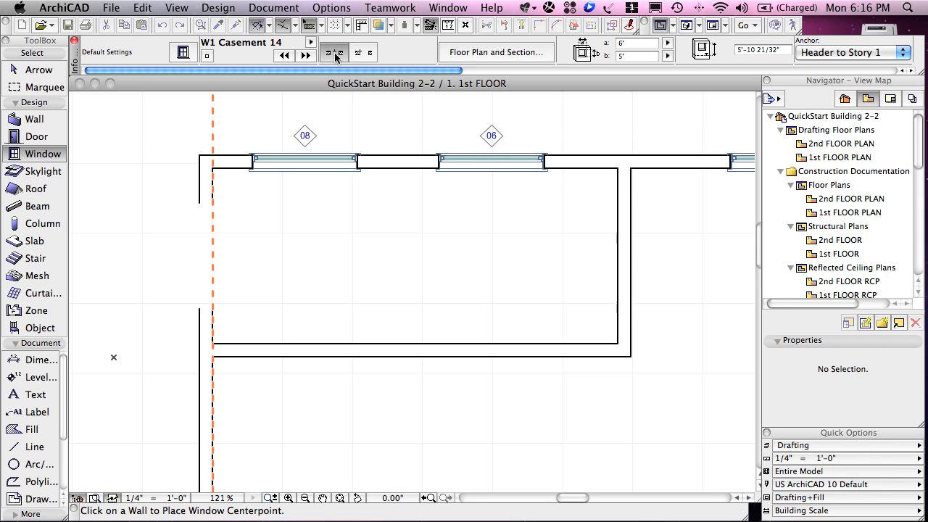
pyautogui.click(145, 206)
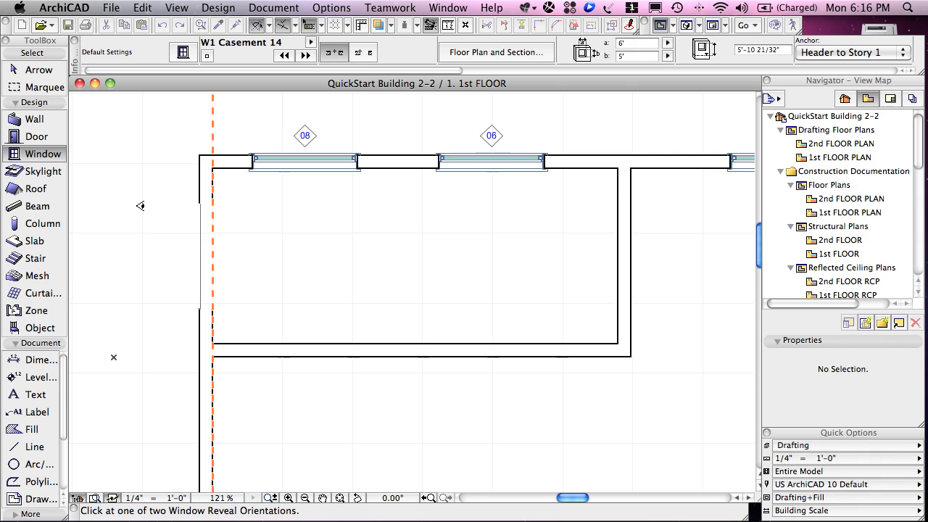
pyautogui.click(141, 206)
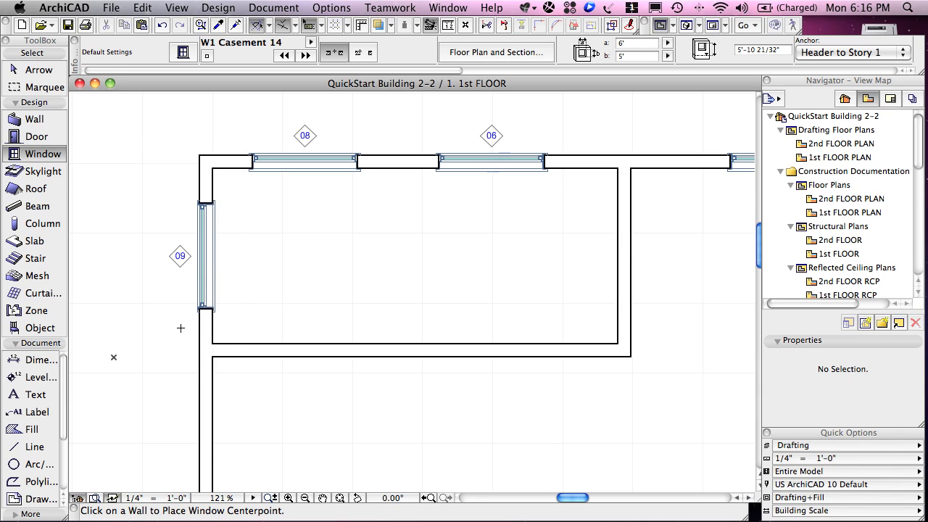
# Examine the special snap point options, including the Distance (10') setting
pyautogui.click(295, 25)
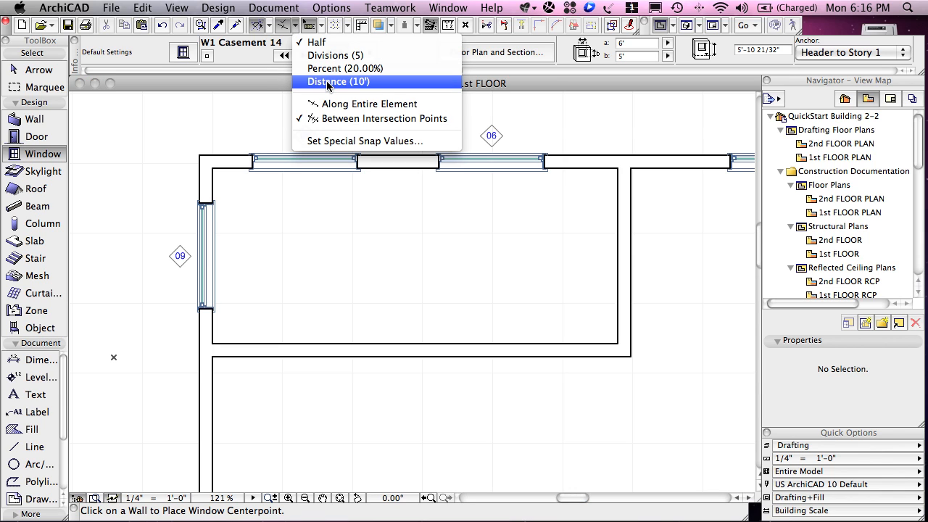
pyautogui.click(327, 82)
pyautogui.click(297, 27)
pyautogui.click(125, 273)
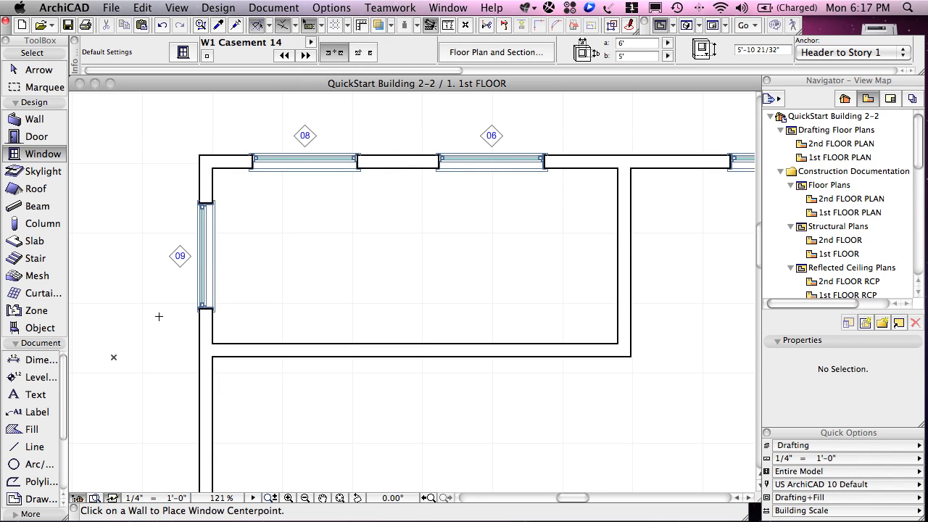
# Place a corner-anchored W1 Casement 14 window directly below window 09 in the left exterior wall, flush with its lower end and facing outward
pyautogui.click(36, 159)
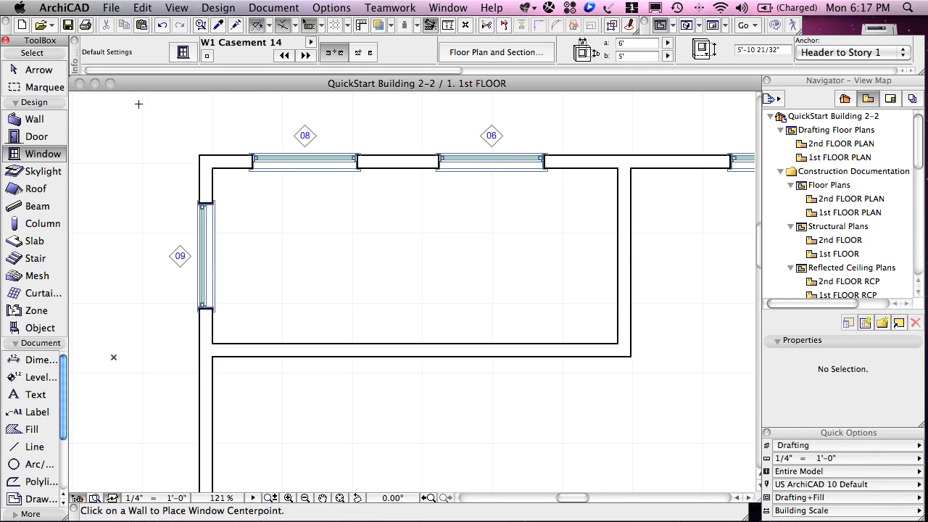
pyautogui.click(362, 53)
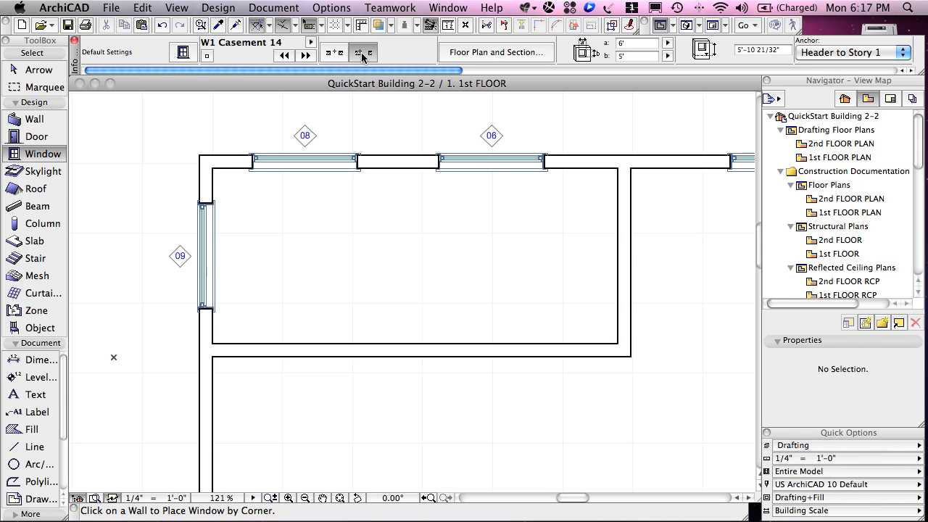
pyautogui.click(202, 307)
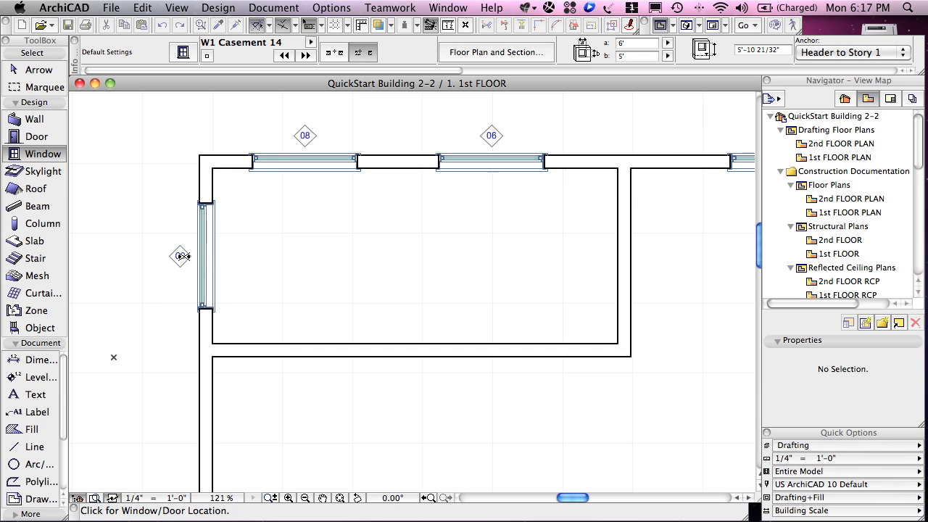
pyautogui.click(179, 345)
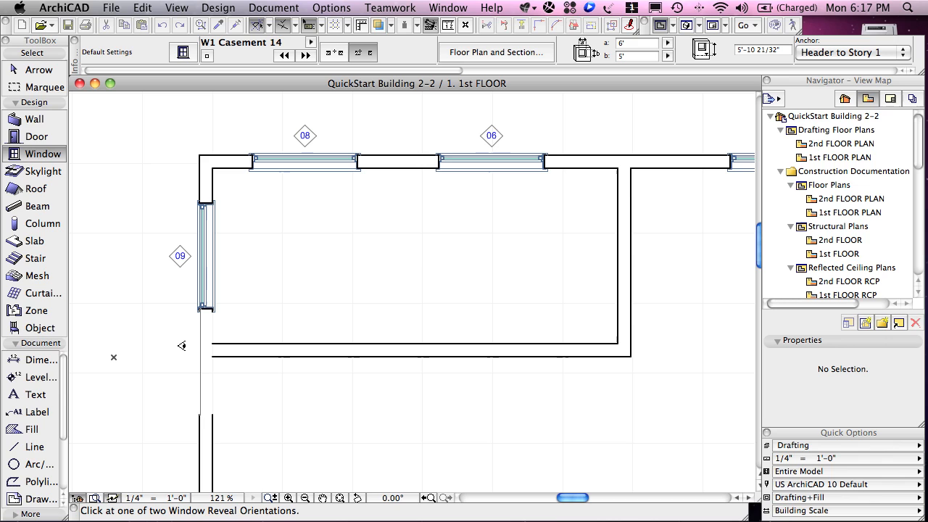
pyautogui.click(162, 347)
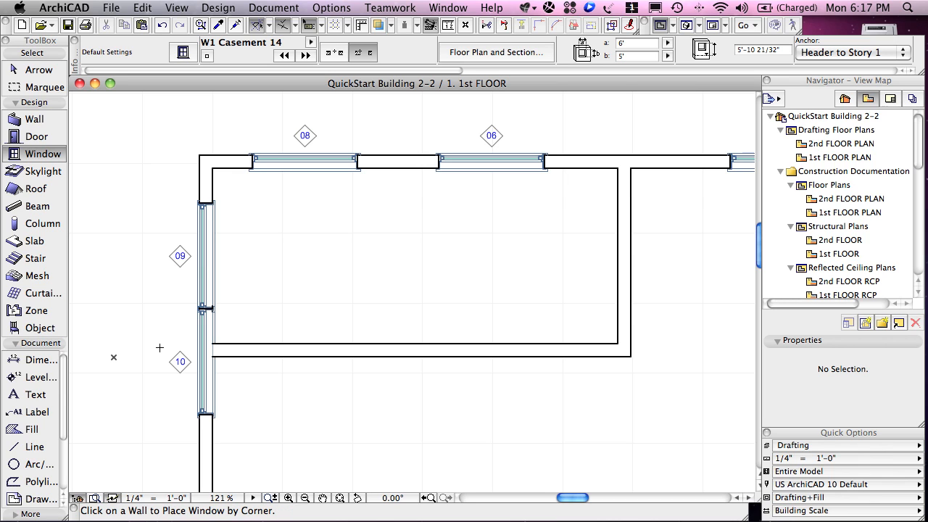
# Move window 10 down the left exterior wall by 3', taking its upper corner as the reference point
pyautogui.click(32, 70)
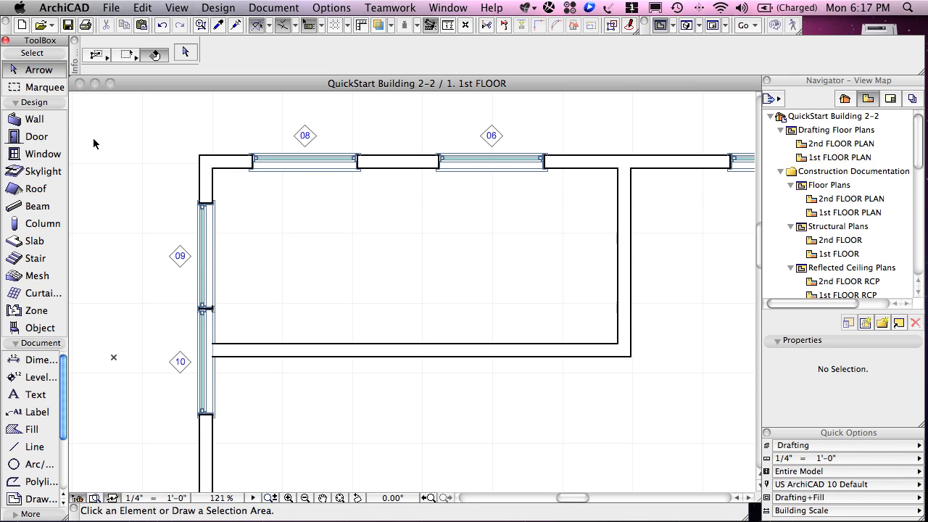
pyautogui.click(203, 417)
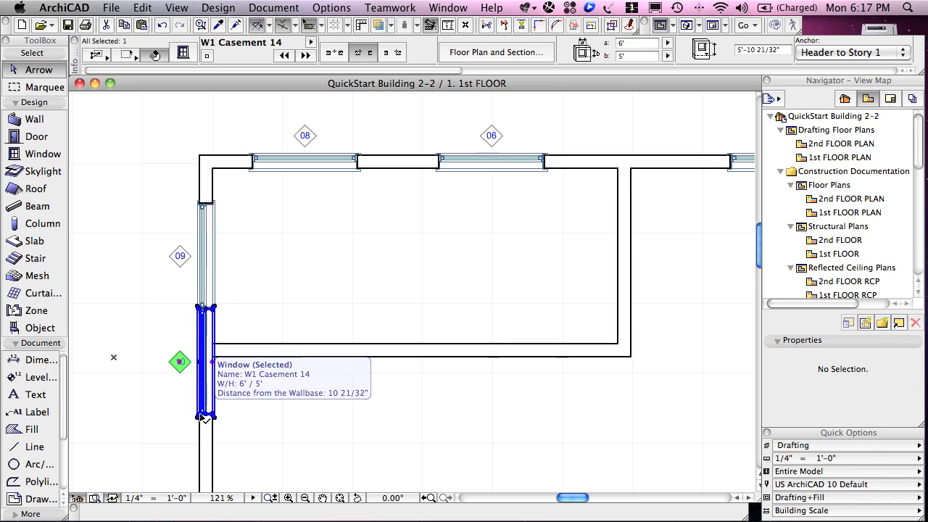
pyautogui.click(142, 8)
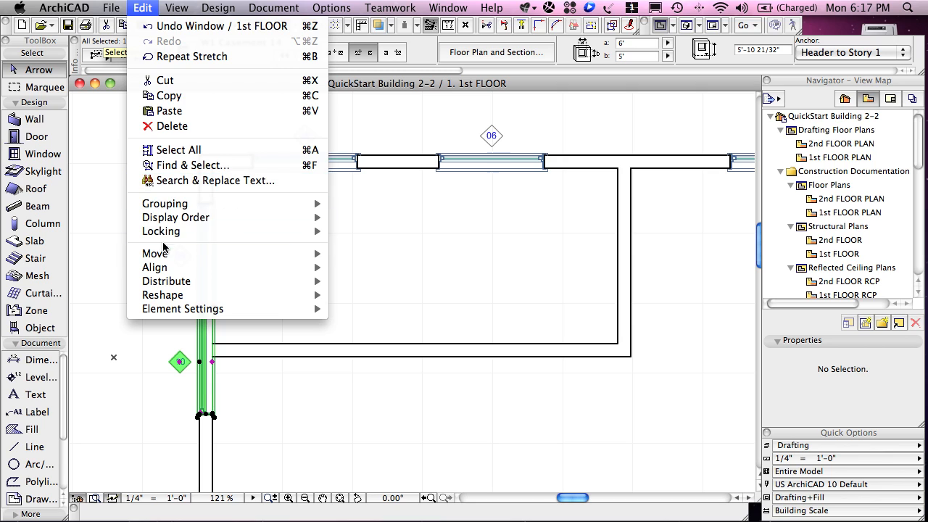
pyautogui.moveTo(164, 254)
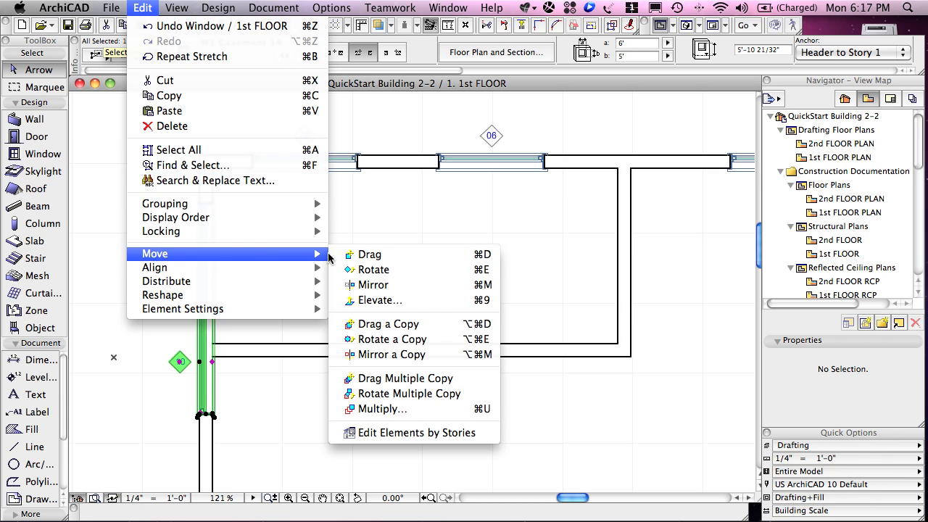
pyautogui.click(488, 255)
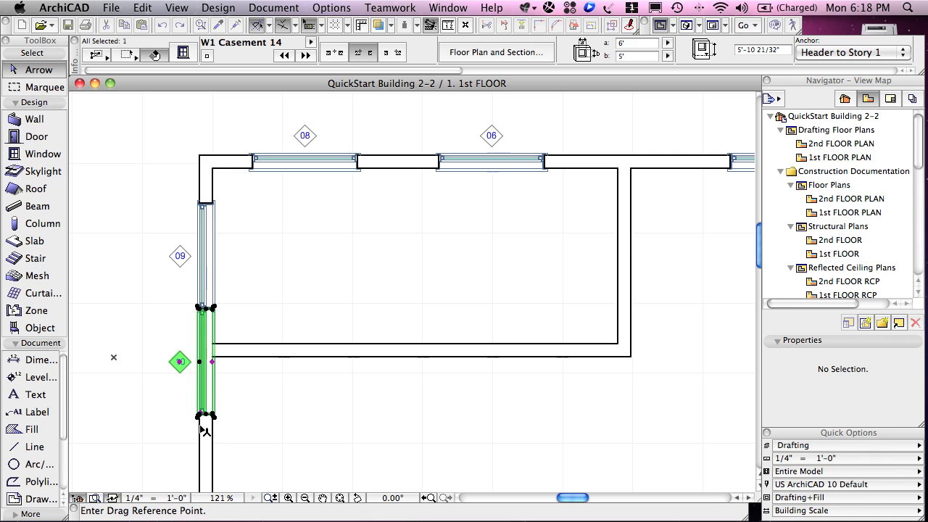
pyautogui.click(201, 308)
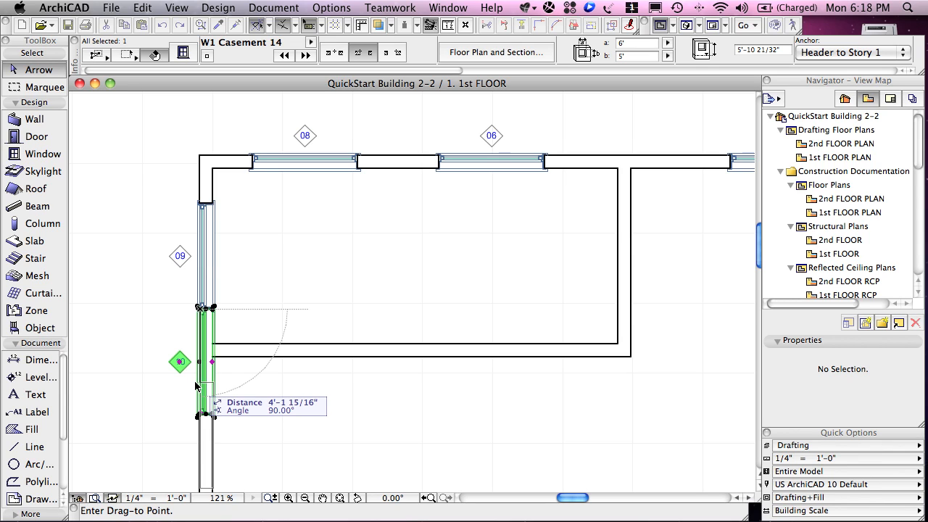
pyautogui.write('3')
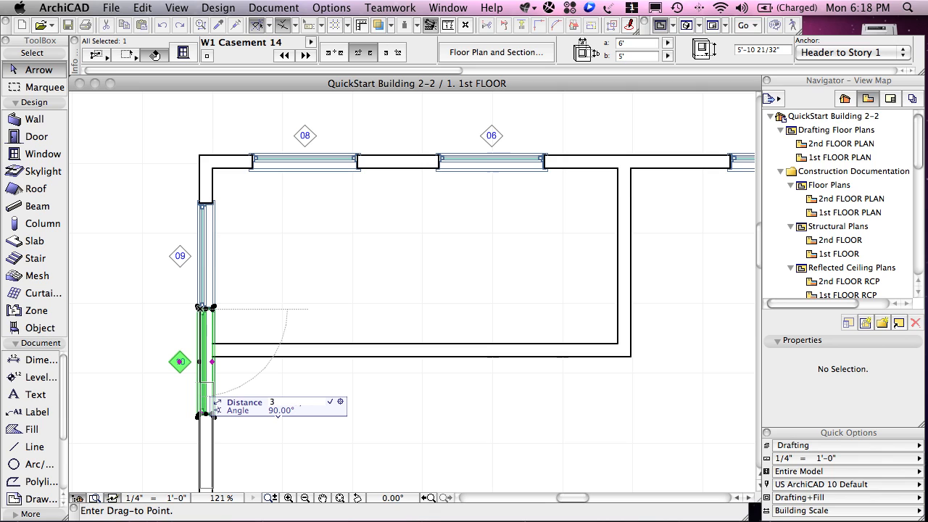
pyautogui.press('Return')
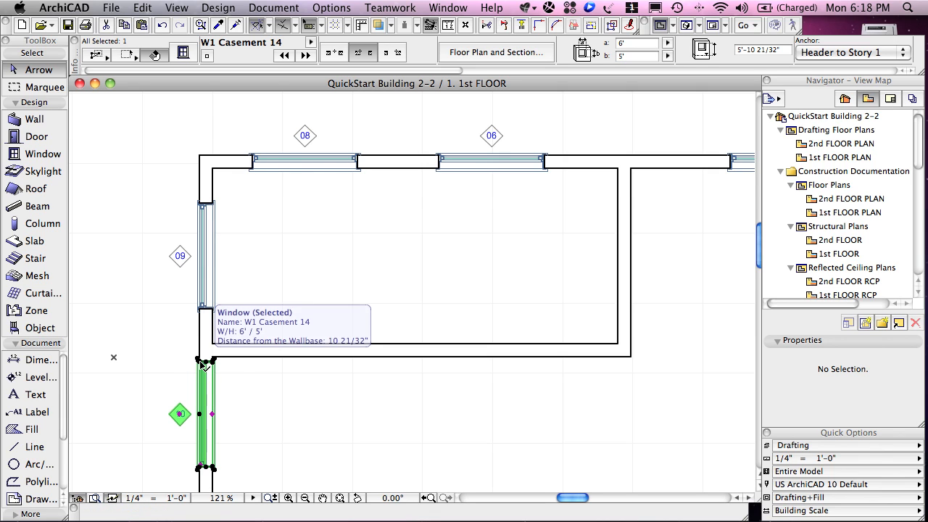
pyautogui.click(169, 341)
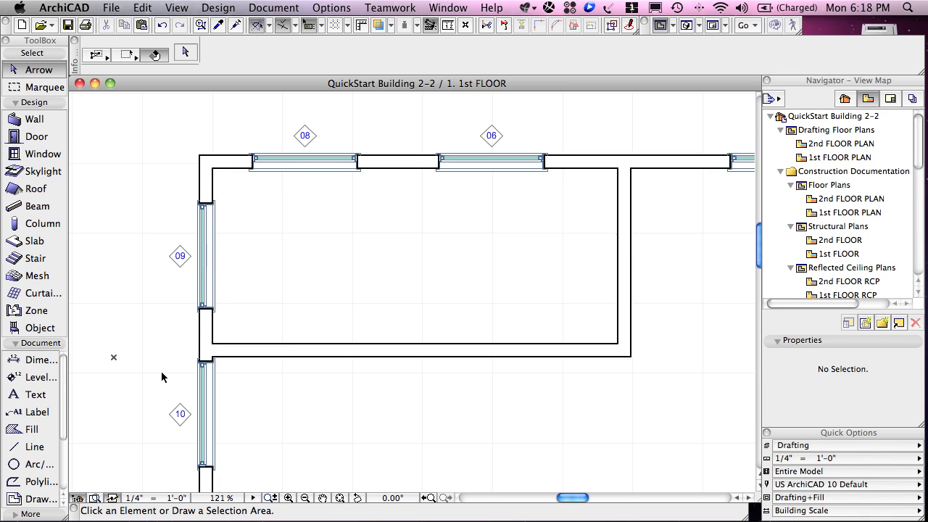
# Move window 10 a further 1' down the left exterior wall from its upper corner
pyautogui.click(204, 364)
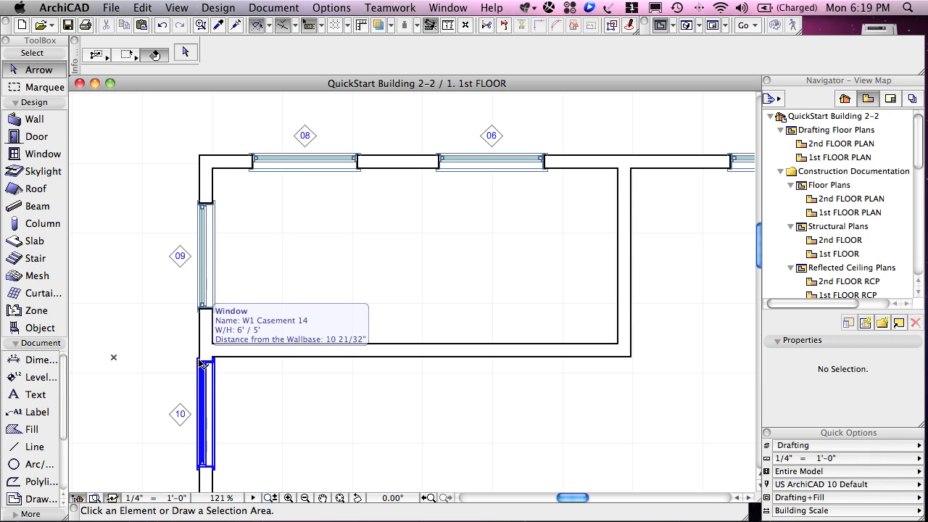
pyautogui.moveTo(204, 364); pyautogui.dragTo(204, 405)
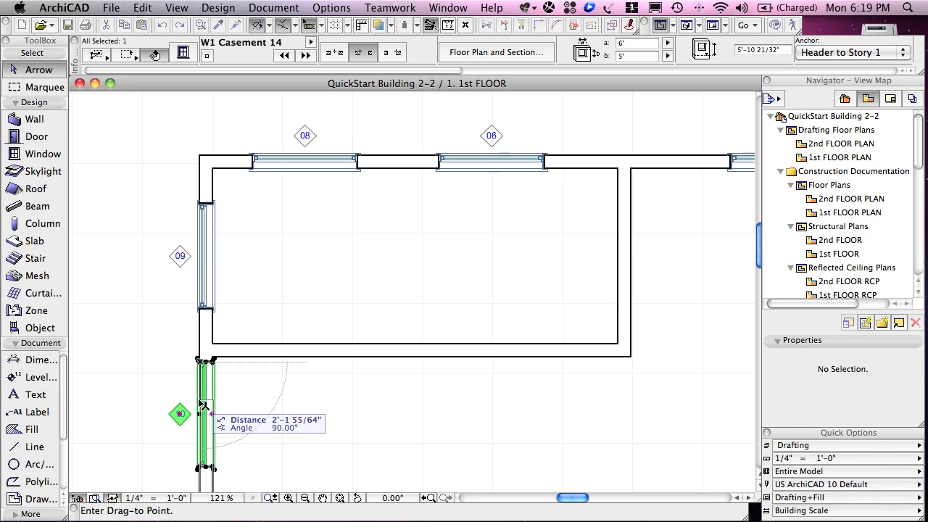
pyautogui.moveTo(204, 404); pyautogui.dragTo(202, 396)
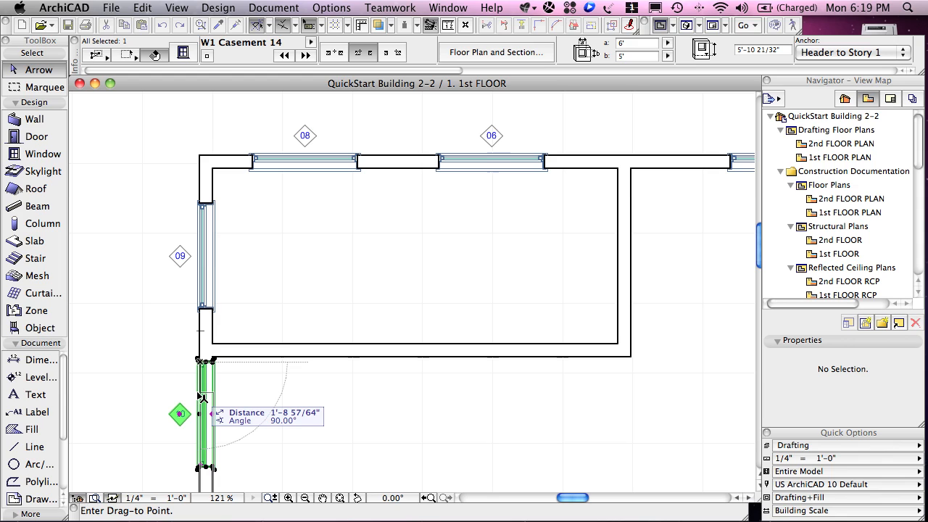
pyautogui.write('1')
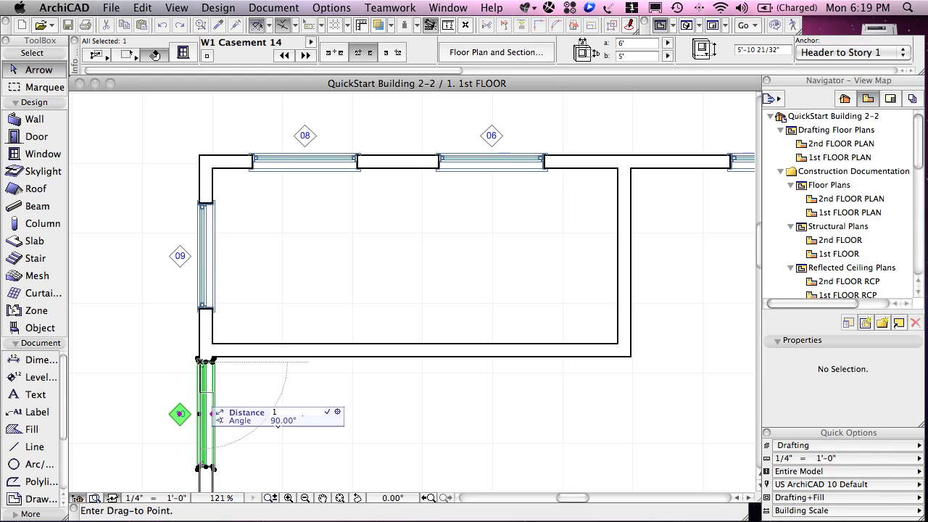
pyautogui.press('Return')
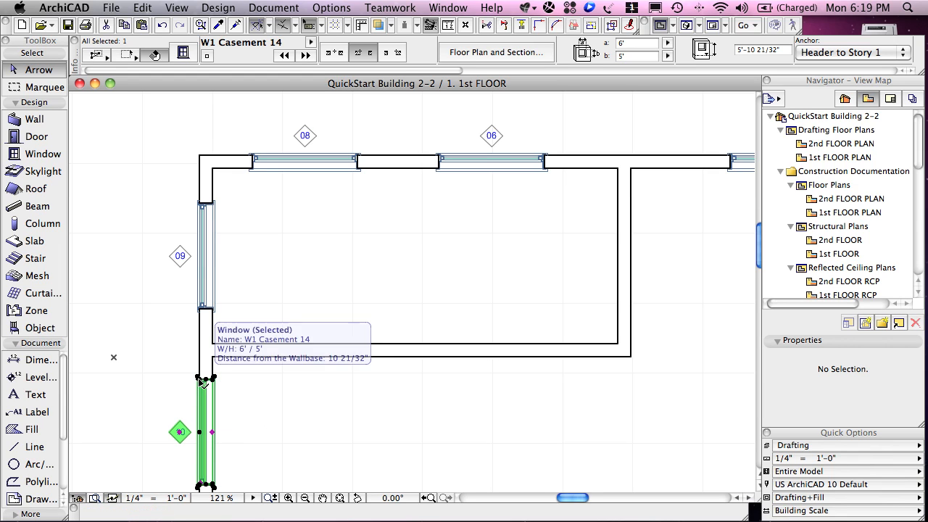
pyautogui.click(164, 350)
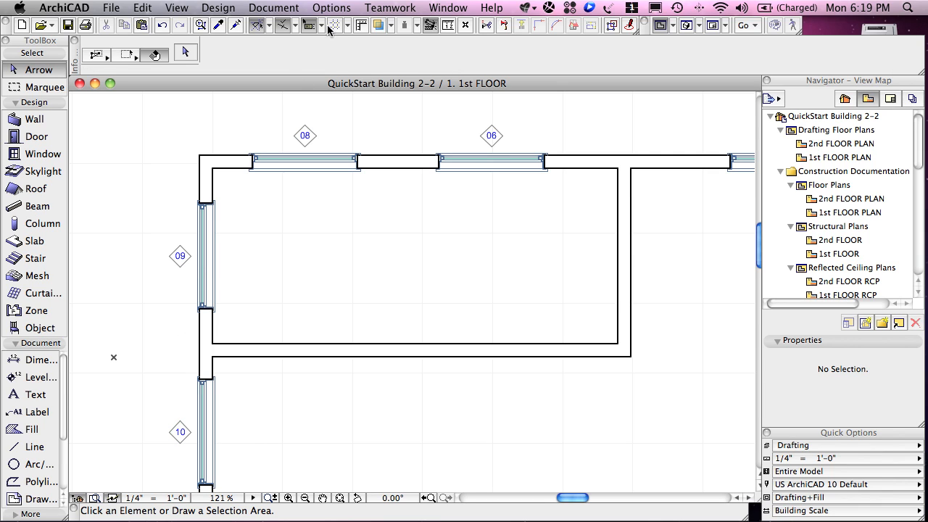
# Measure from the lower end of window 09 toward the upper end of window 10 on the left exterior wall
pyautogui.click(447, 26)
pyautogui.click(200, 308)
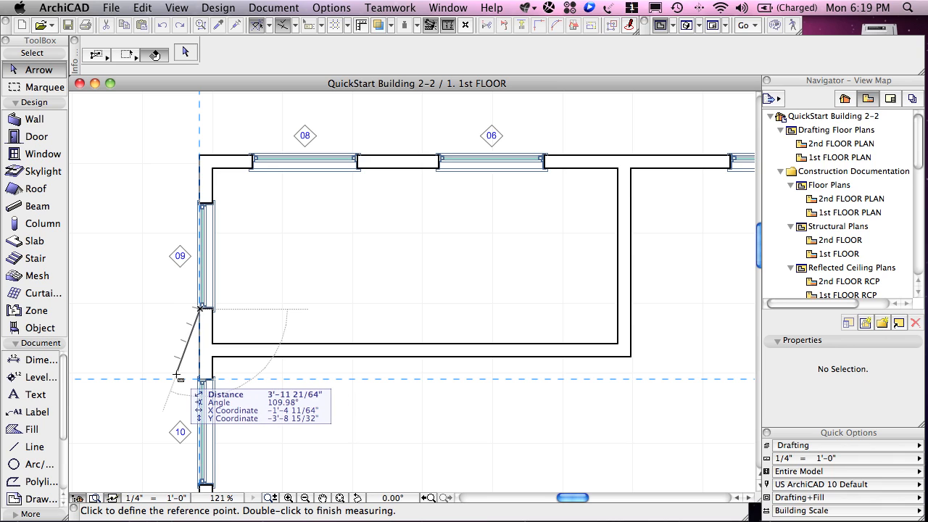
pyautogui.doubleClick(176, 376)
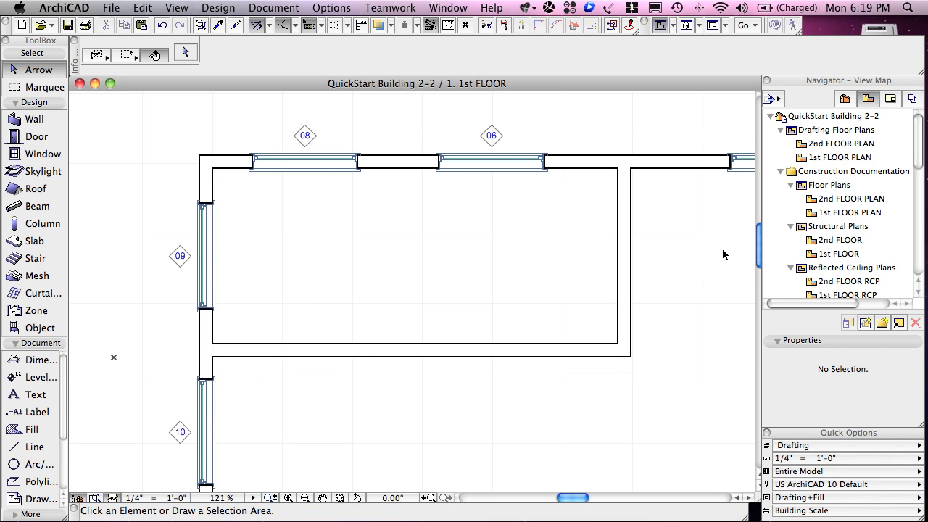
# Place a corner-anchored W1 Casement 14 window directly below window 10 in the left exterior wall, flush with its lower end and facing outward
pyautogui.moveTo(759, 255); pyautogui.dragTo(758, 285)
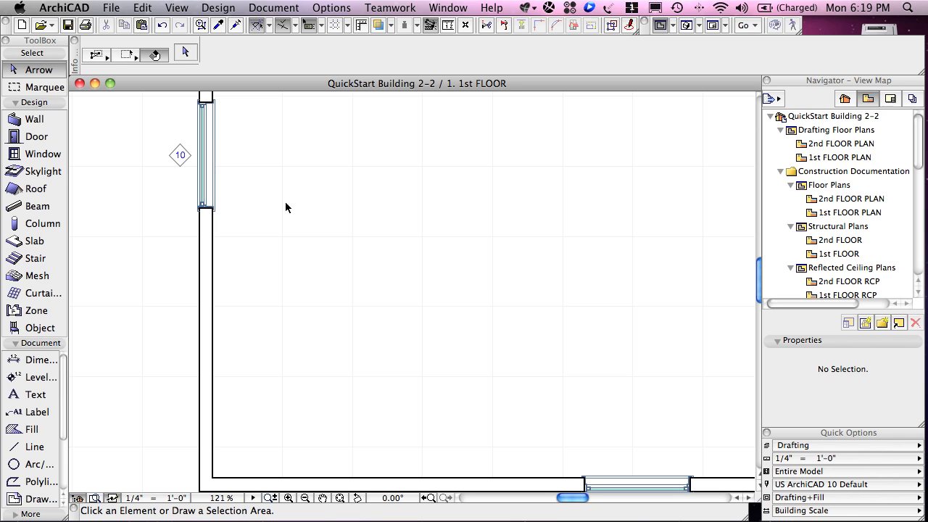
pyautogui.click(32, 155)
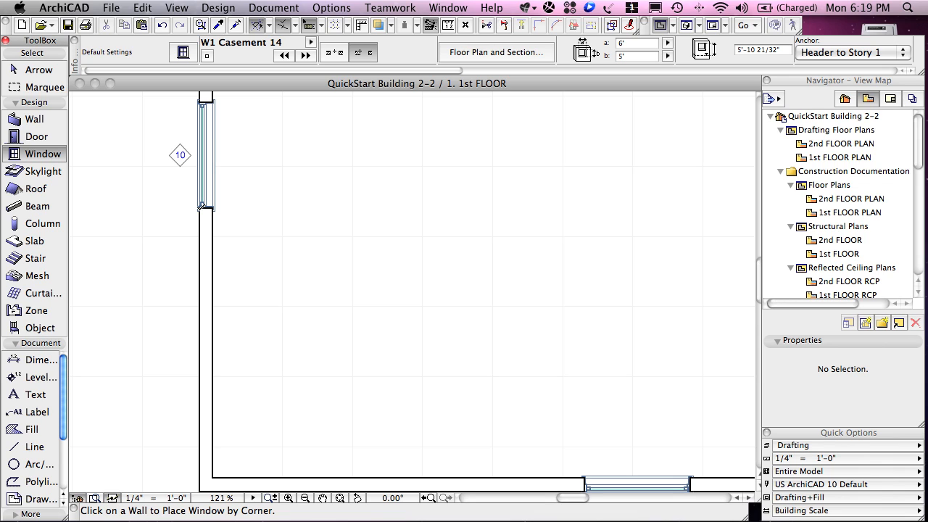
pyautogui.click(203, 206)
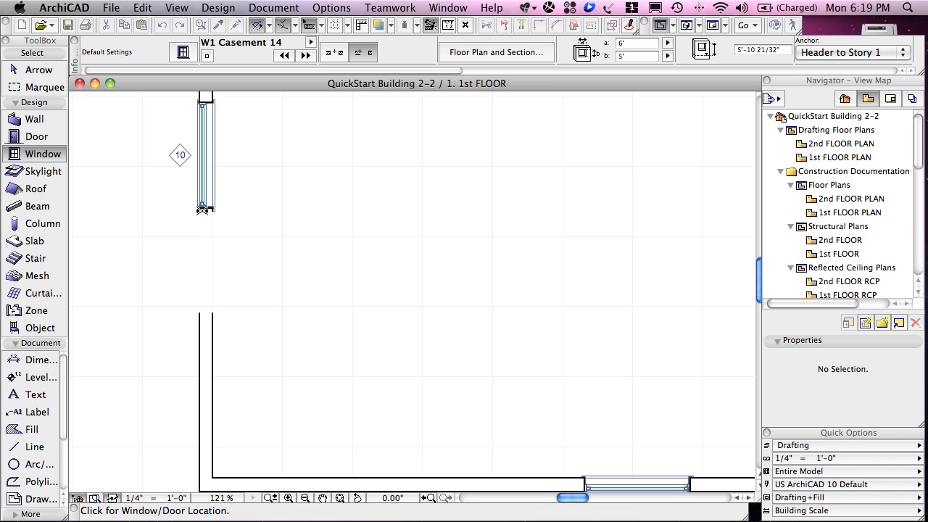
pyautogui.click(188, 271)
pyautogui.click(129, 261)
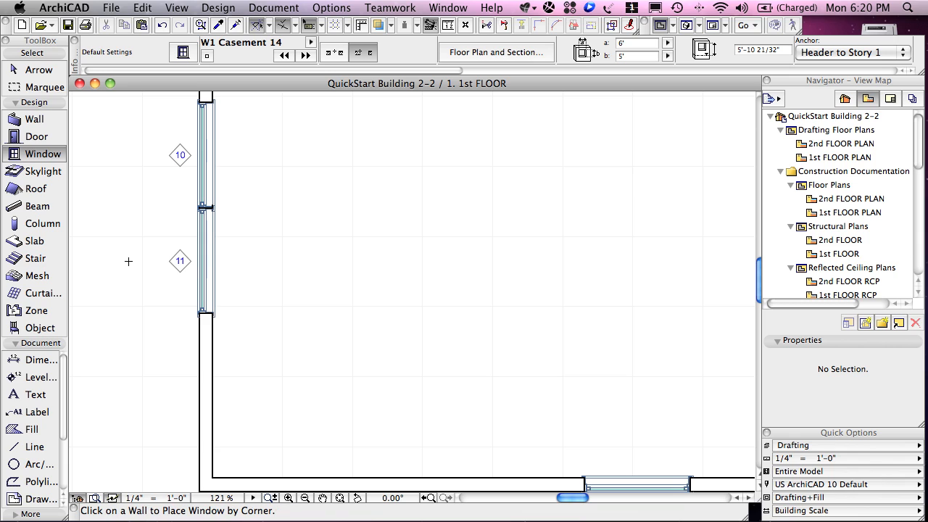
# Move window 11 down the left exterior wall by 4', using its lower outer corner as the reference point
pyautogui.click(39, 71)
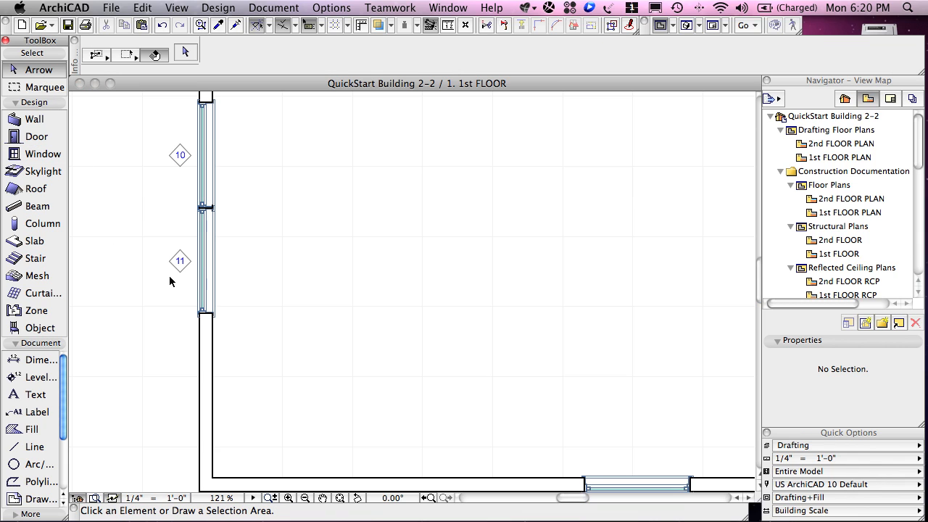
pyautogui.click(197, 314)
pyautogui.click(198, 313)
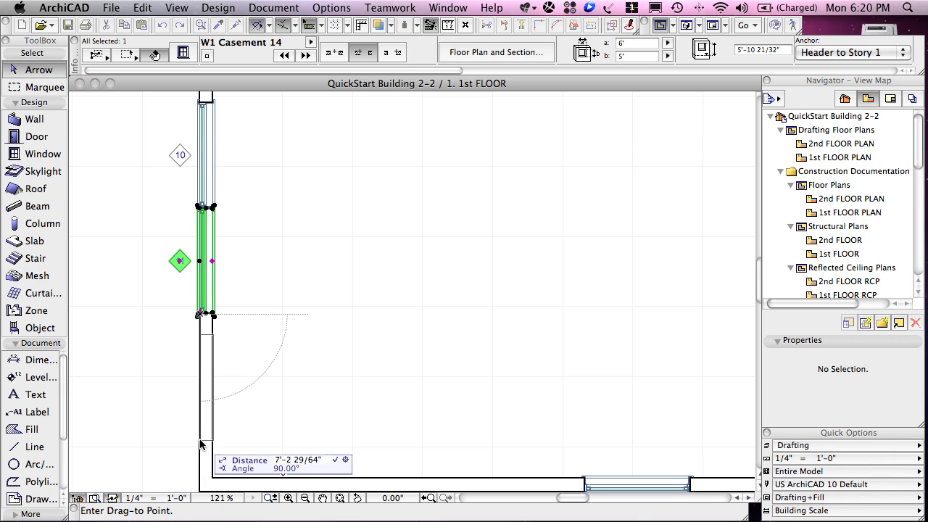
pyautogui.write('4')
pyautogui.press('Return')
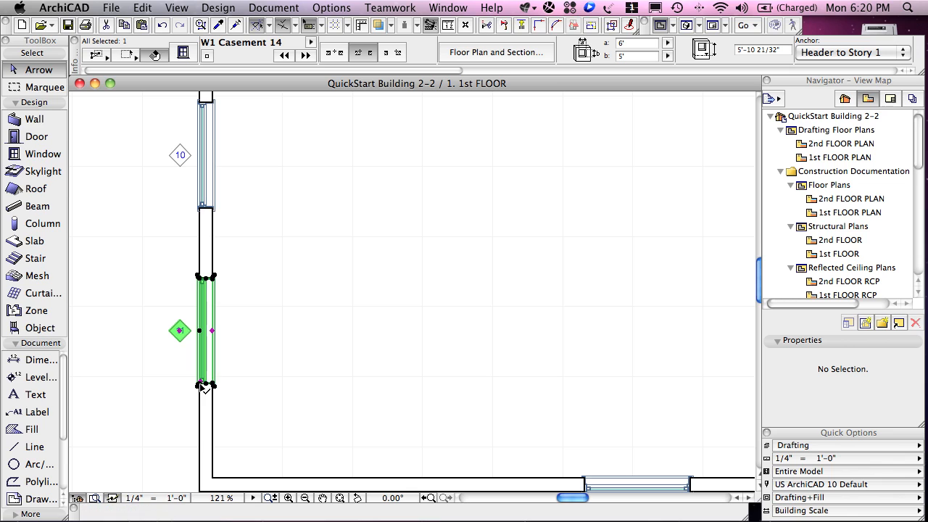
pyautogui.click(146, 309)
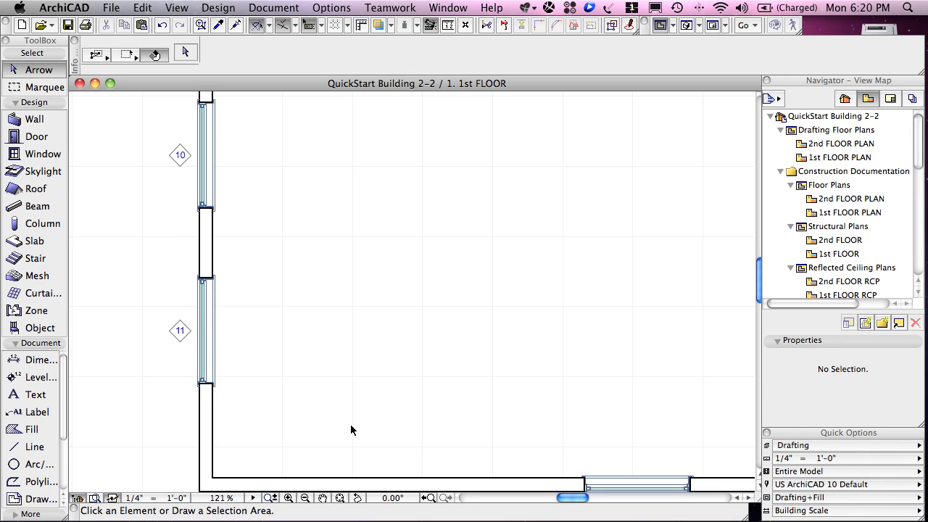
# With the Wall tool active, create a horizontal 6' guide line segment extending outward from the building's upper-right outer corner
pyautogui.click(339, 498)
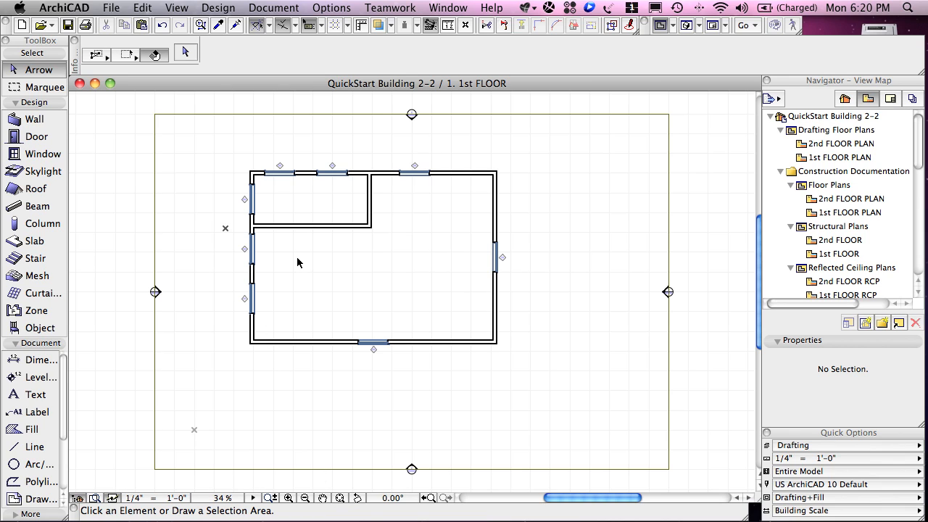
pyautogui.click(29, 119)
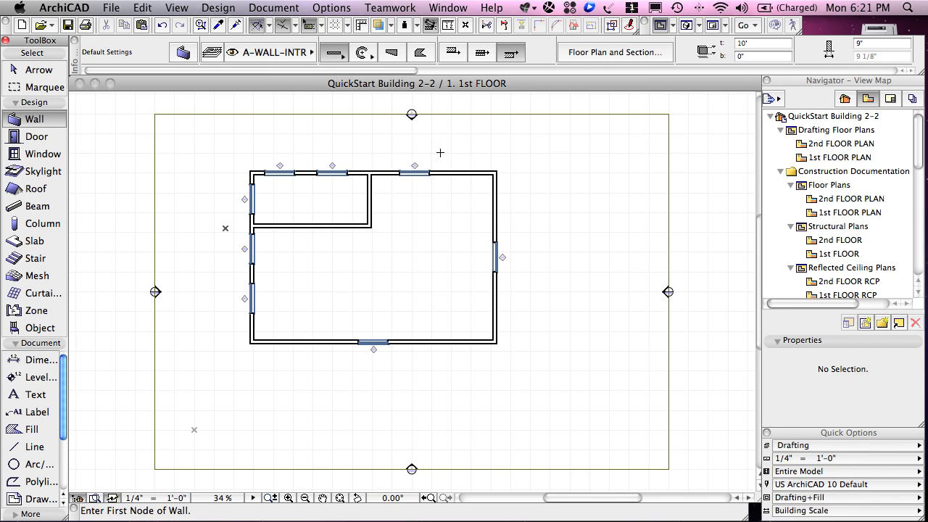
pyautogui.click(269, 28)
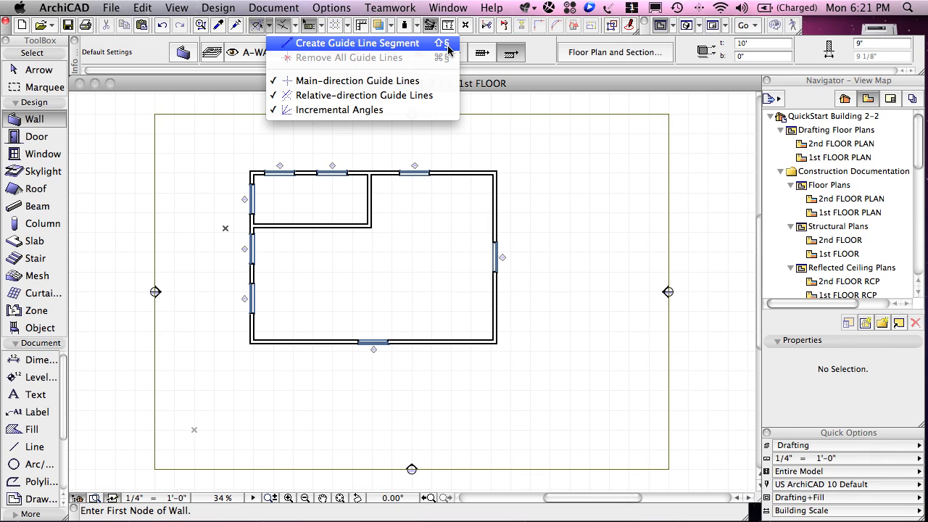
pyautogui.click(447, 48)
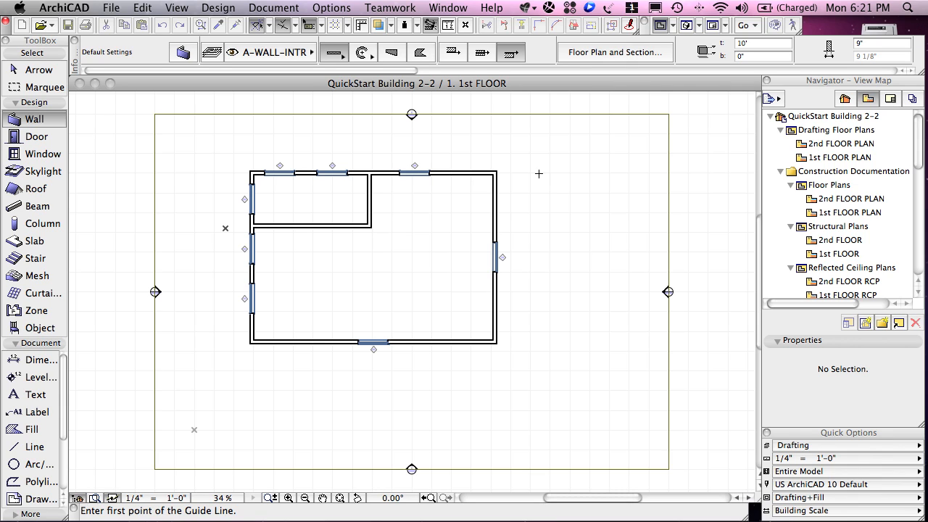
pyautogui.click(496, 170)
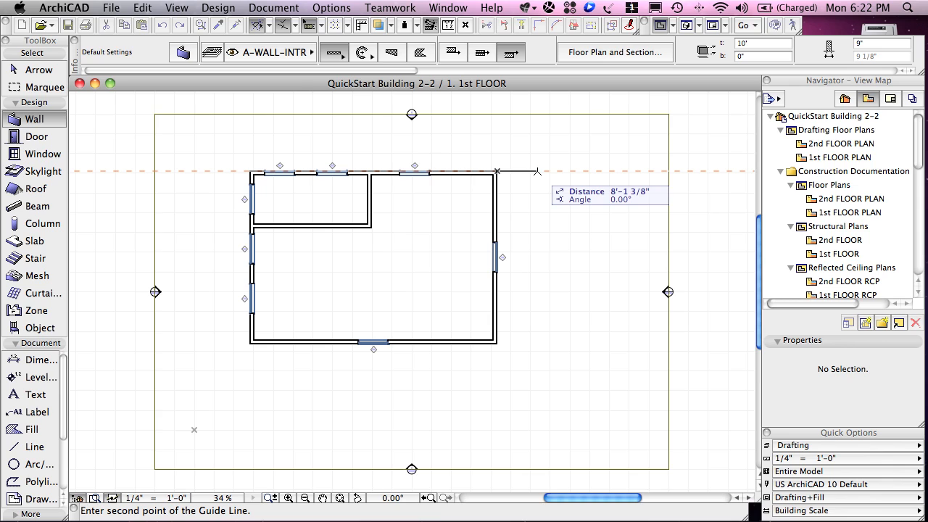
pyautogui.write('6')
pyautogui.press('Return')
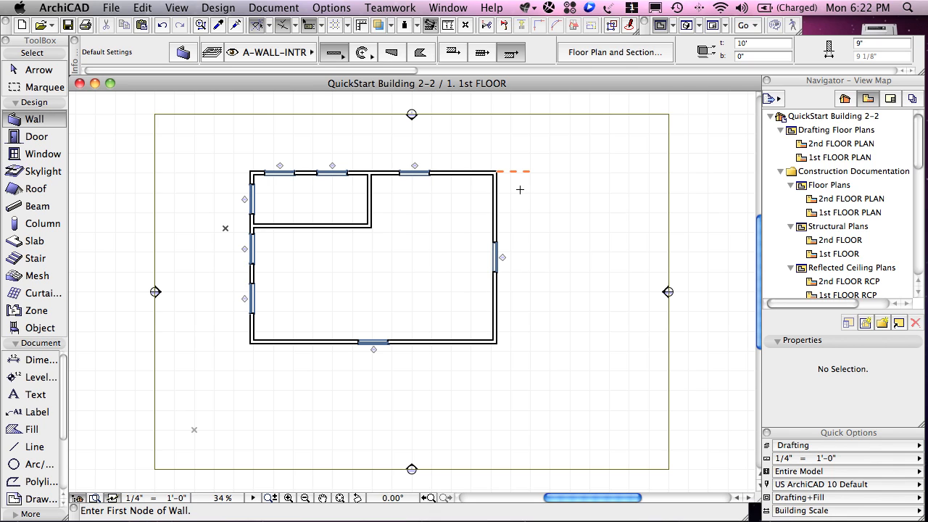
# Draw a vertical wall from the guide line's outer end down to the level of window 05's upper end, with its body away from the building
pyautogui.scroll(6, 519, 190)
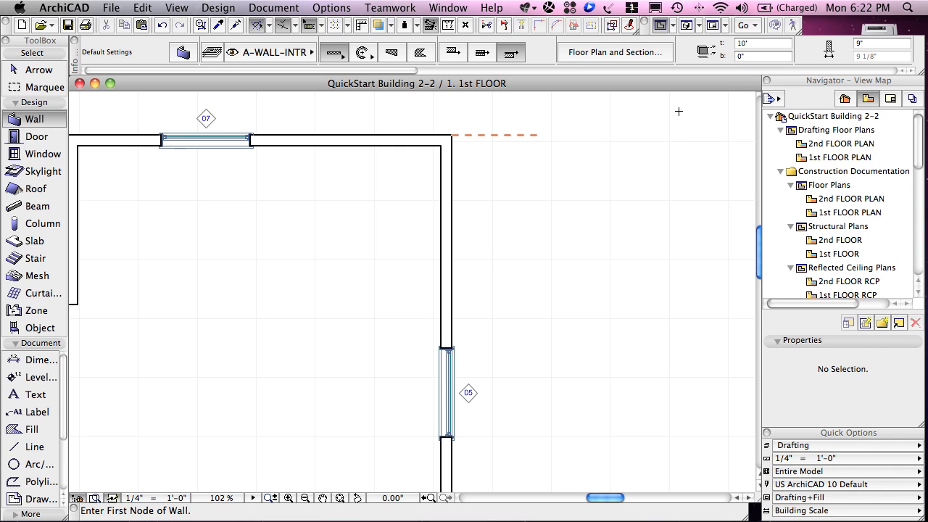
pyautogui.click(540, 134)
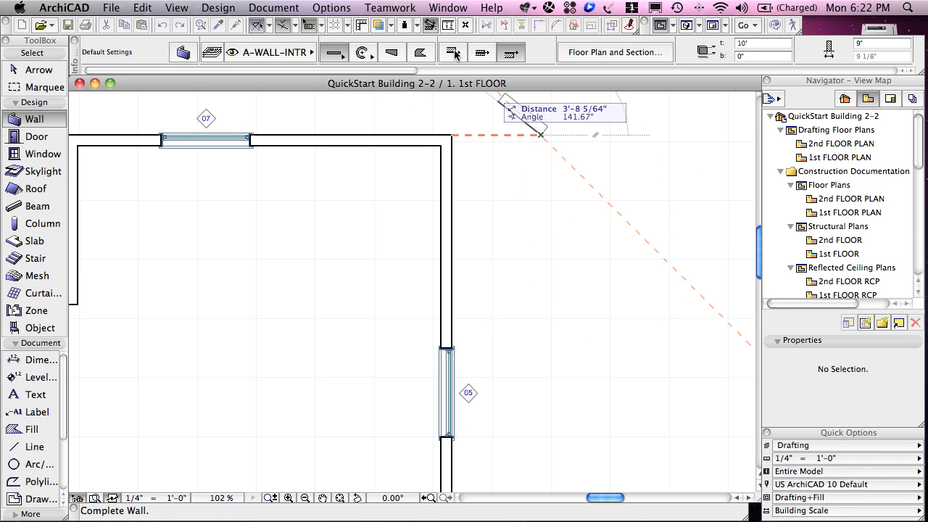
pyautogui.click(454, 55)
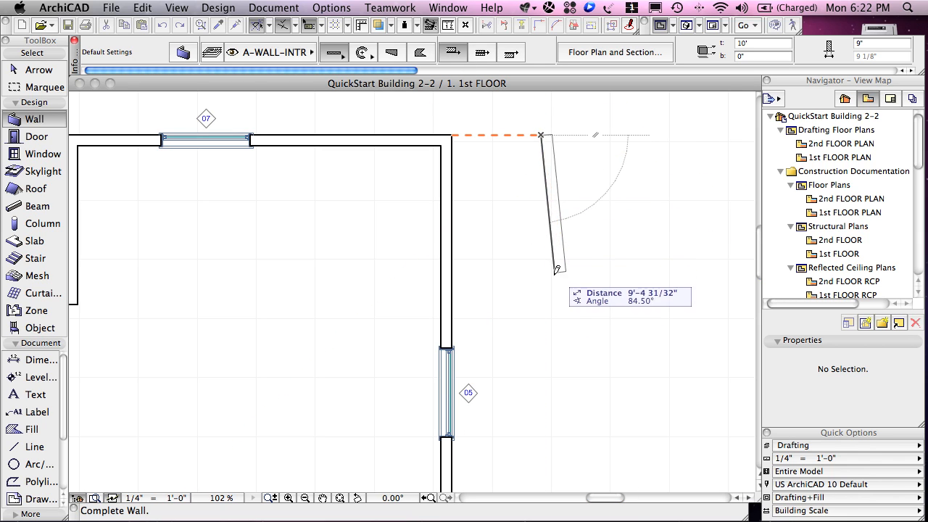
pyautogui.click(540, 346)
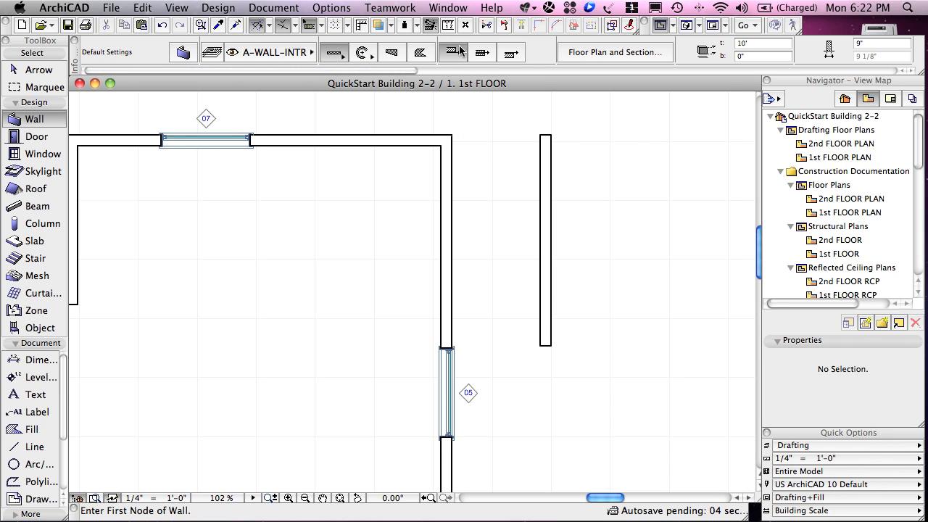
# Measure from the building's upper-right outer corner to the near upper corner of the new freestanding wall
pyautogui.click(448, 26)
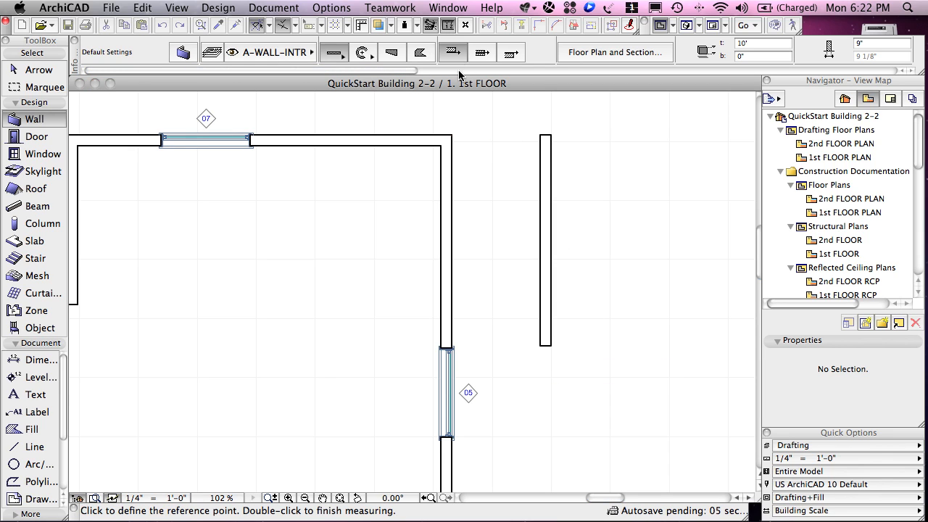
pyautogui.click(452, 135)
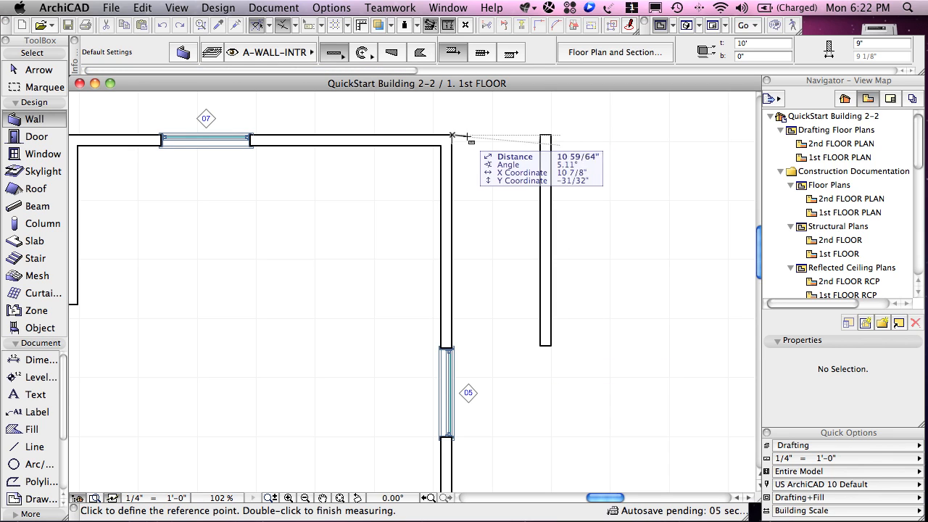
pyautogui.doubleClick(541, 134)
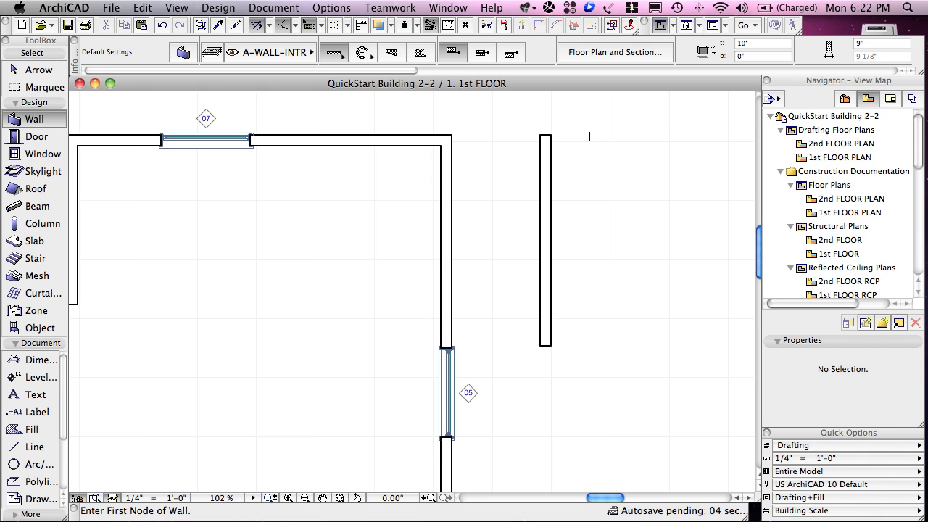
# Place a center-anchored, outward-facing W1 Casement 14 window in the upper exterior wall, 8' right of window 07's center, using a guide line segment
pyautogui.click(270, 27)
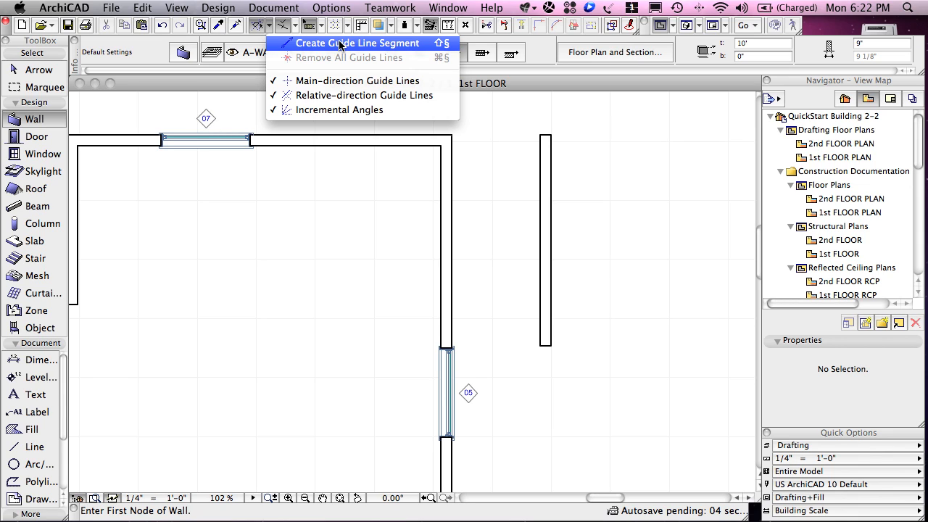
pyautogui.click(282, 29)
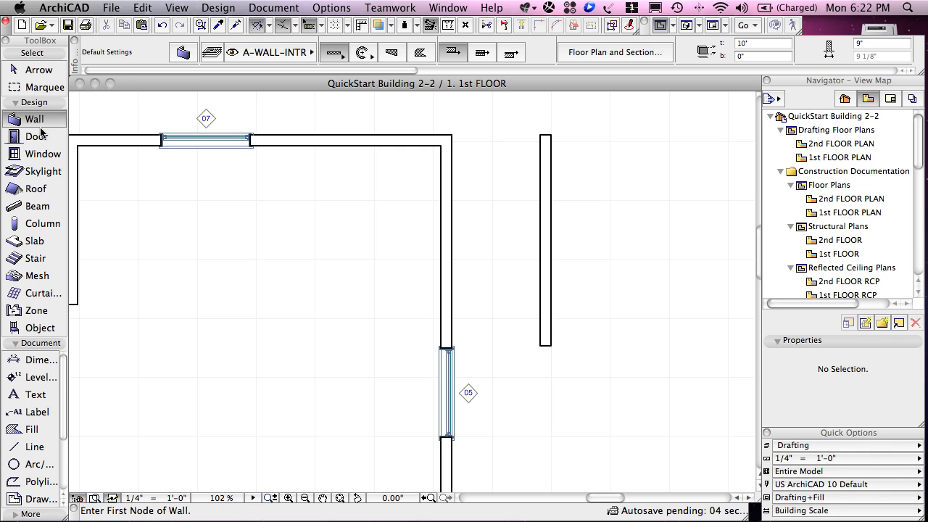
pyautogui.click(37, 153)
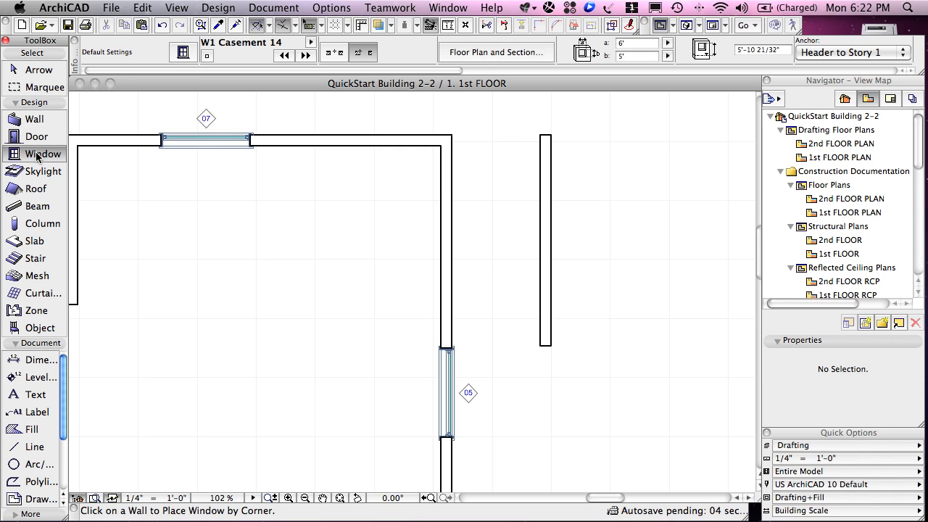
pyautogui.click(335, 55)
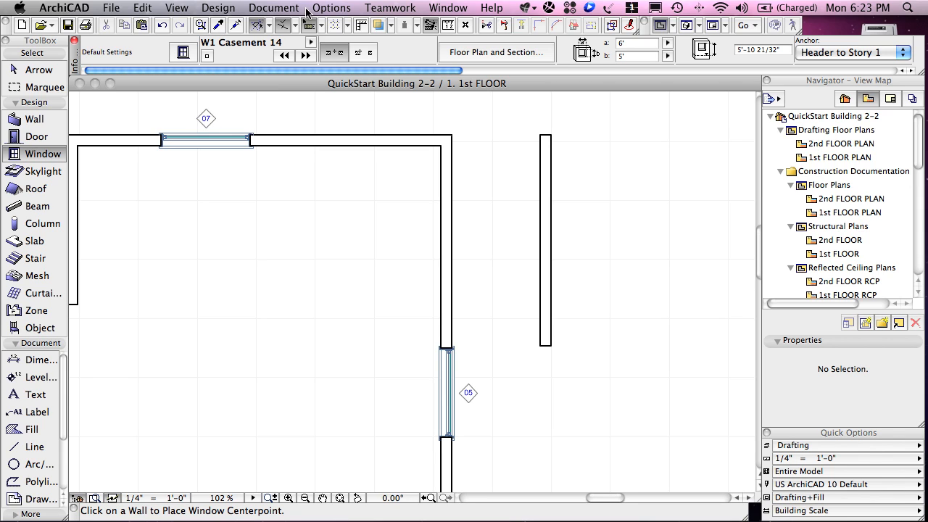
pyautogui.click(270, 26)
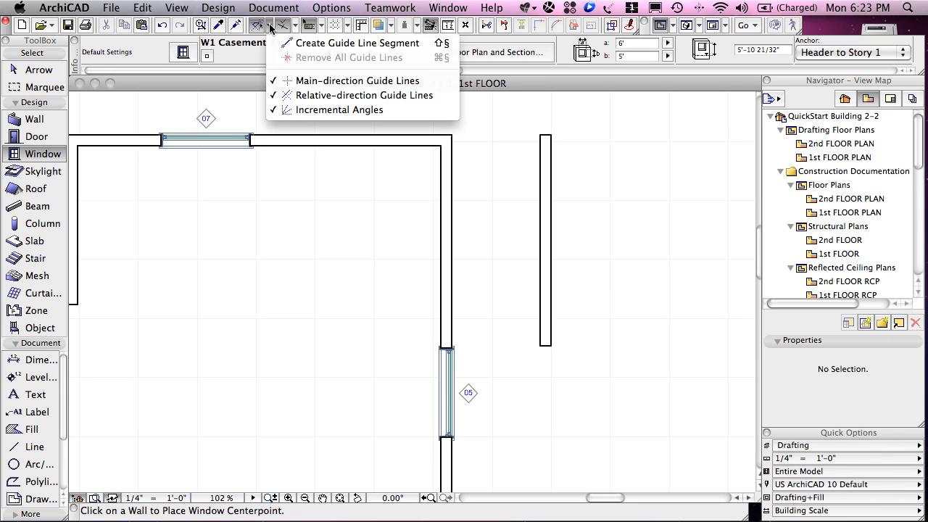
pyautogui.click(299, 43)
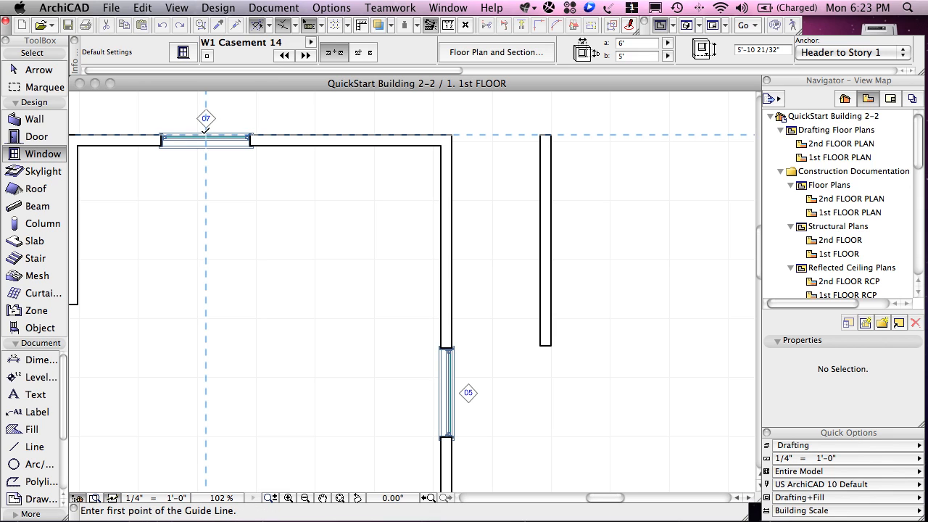
pyautogui.click(205, 135)
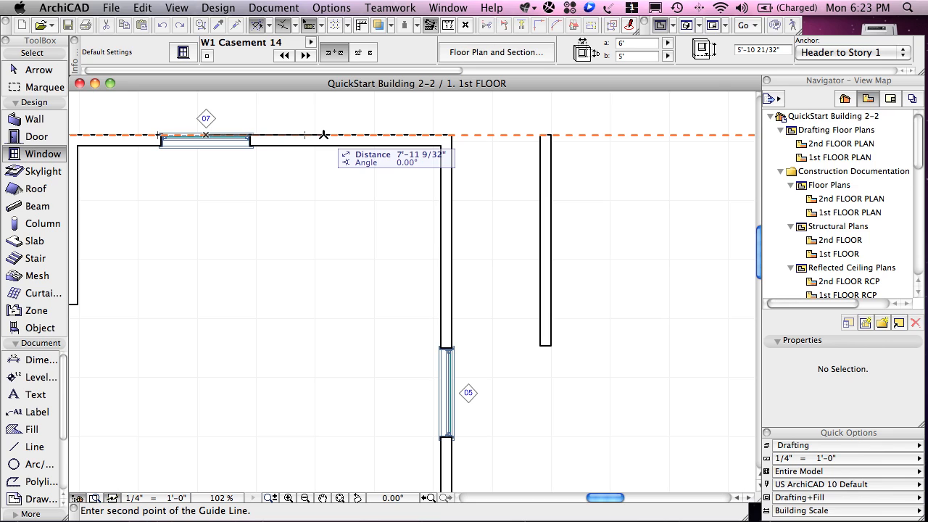
pyautogui.write('8')
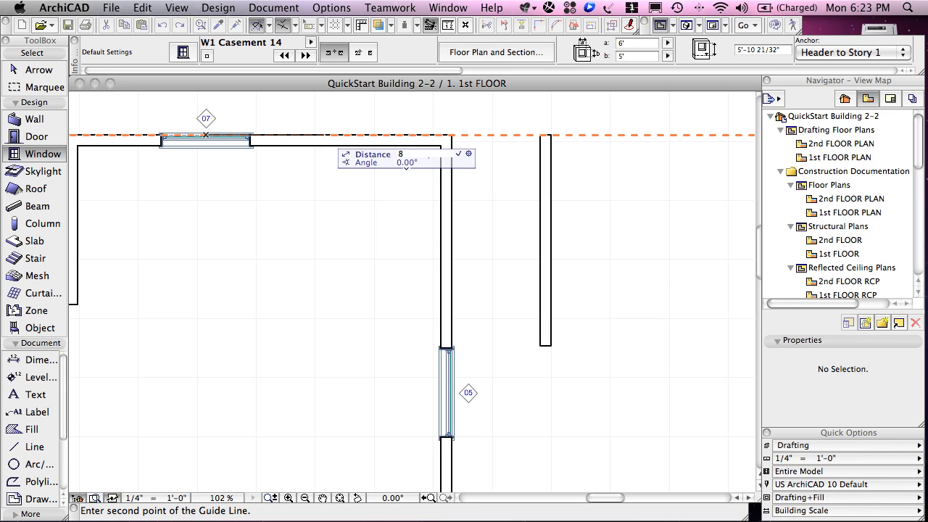
pyautogui.press('Return')
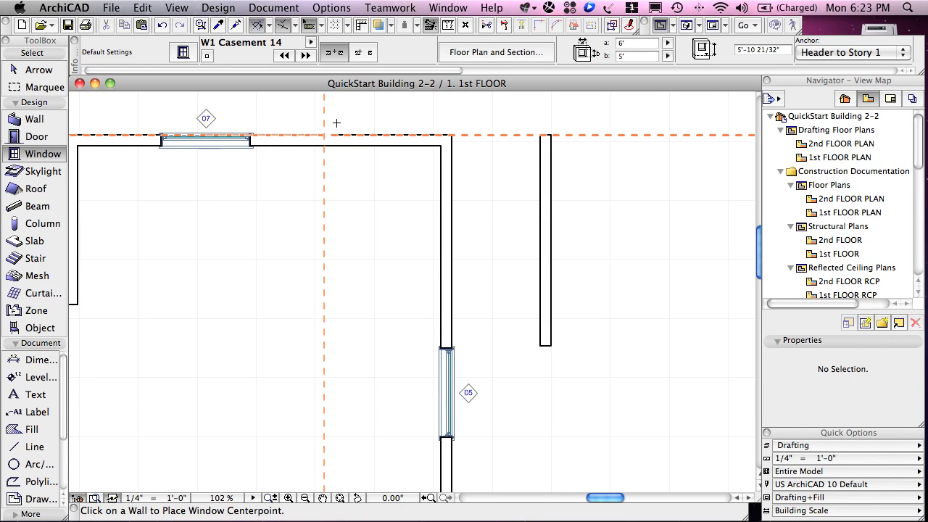
pyautogui.click(328, 133)
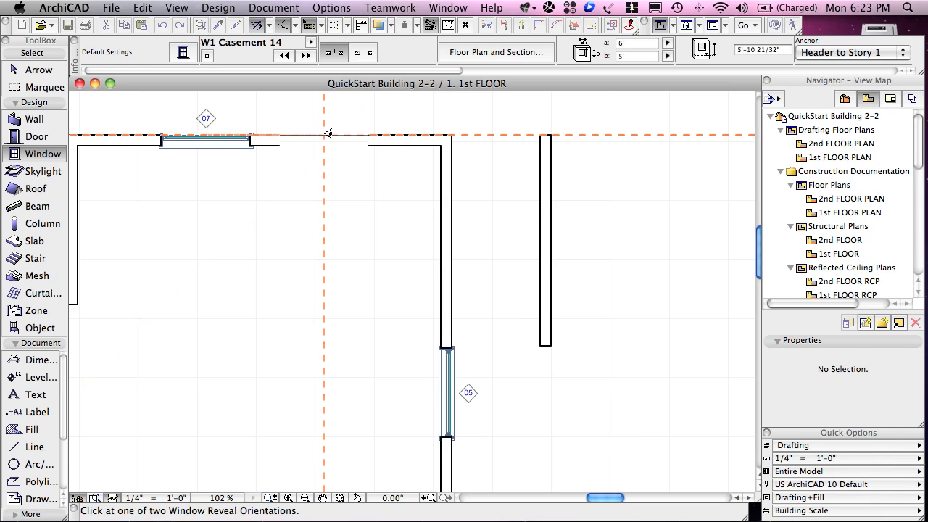
pyautogui.click(337, 117)
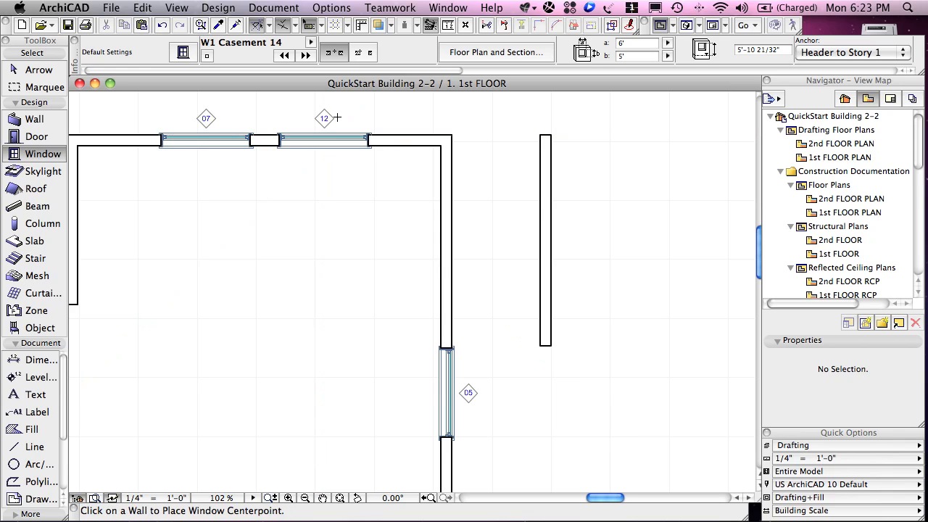
# Measure the center-to-center distance between windows 07 and 12 along the upper exterior wall
pyautogui.click(447, 27)
pyautogui.click(206, 135)
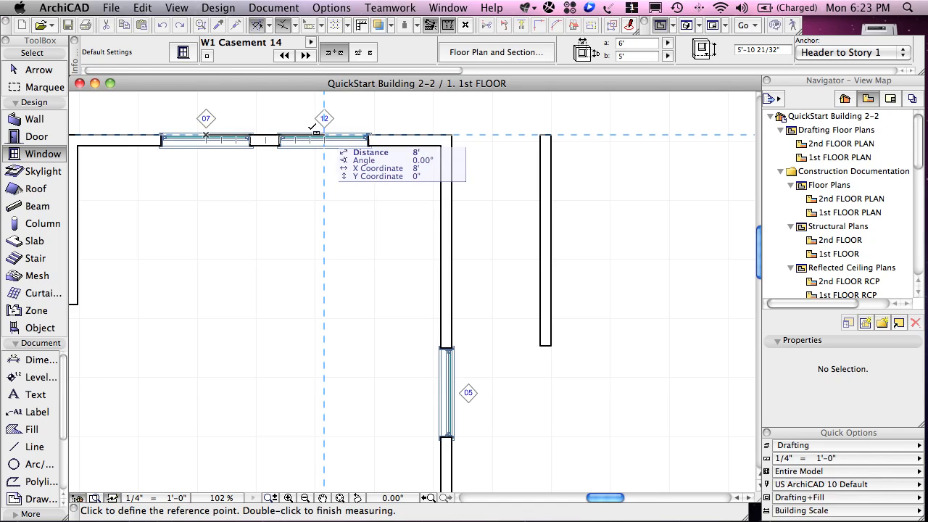
pyautogui.press('Escape')
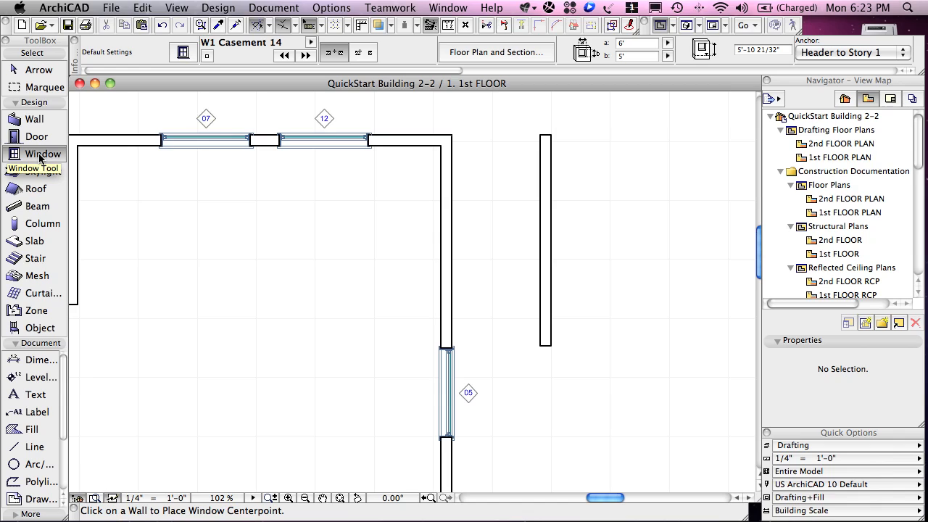
# Place an outward-facing W1 Casement 14 window in the right exterior wall, centered 10' above window 05's center, using a guide line segment
pyautogui.click(281, 24)
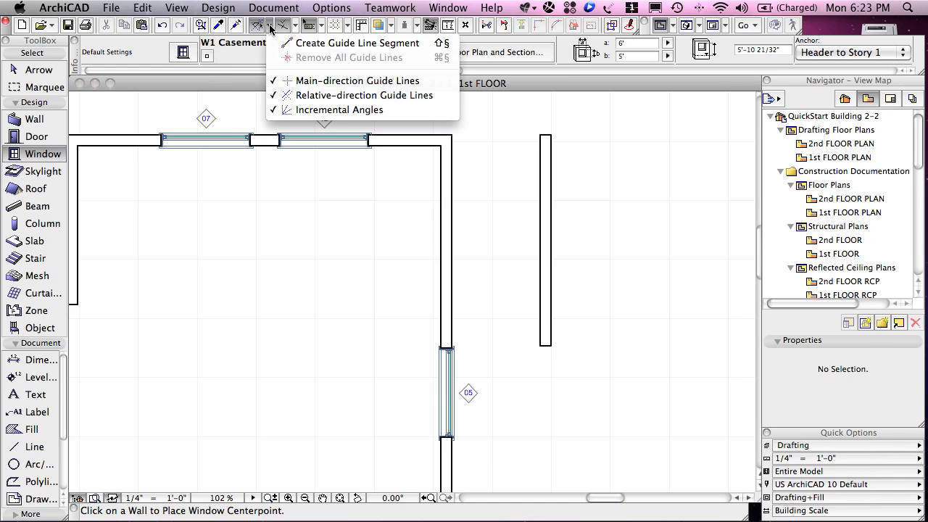
pyautogui.click(318, 44)
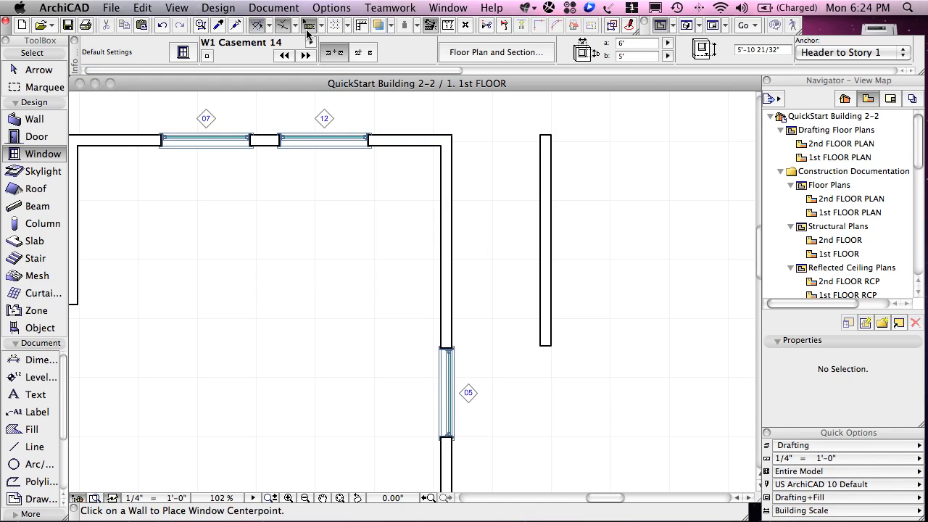
pyautogui.click(276, 29)
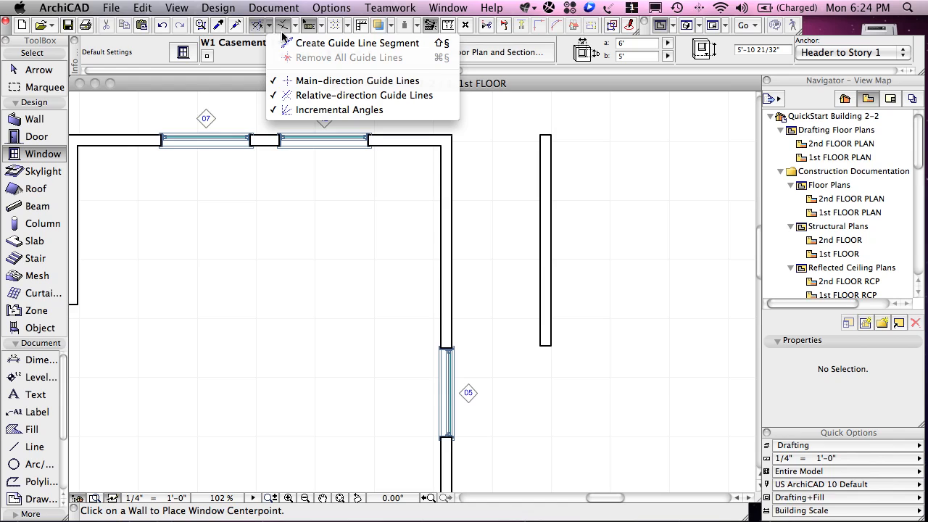
pyautogui.click(303, 44)
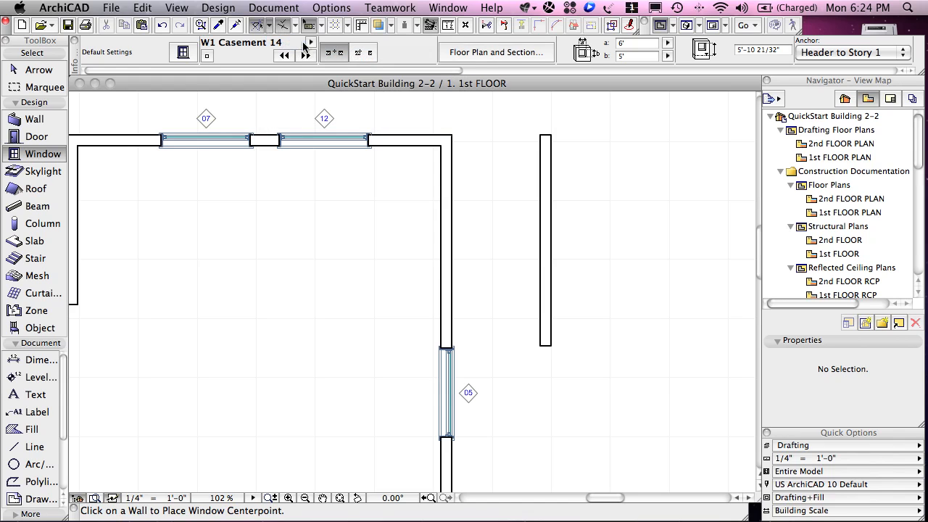
pyautogui.click(453, 392)
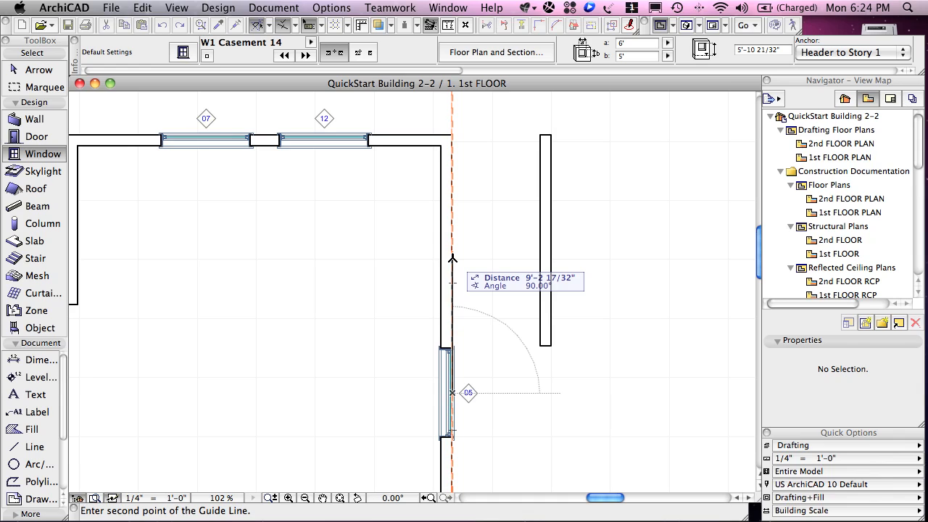
pyautogui.write('10')
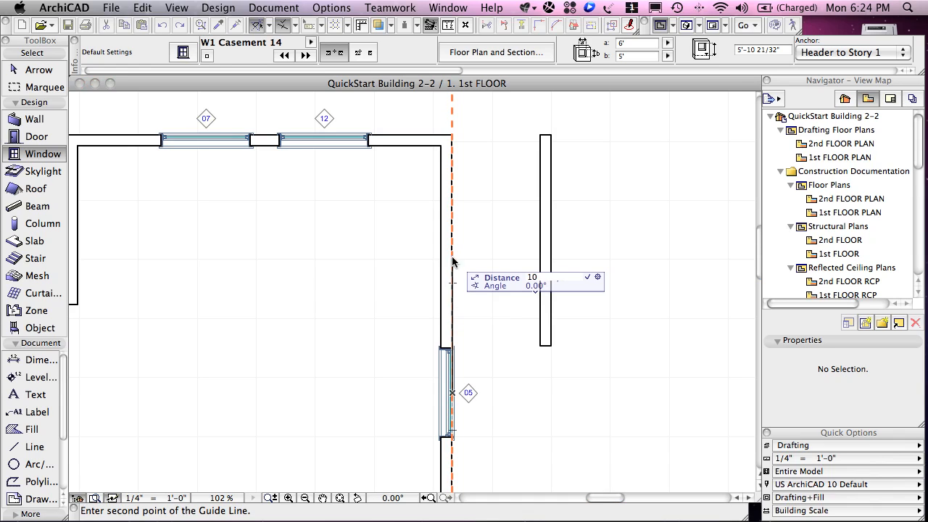
pyautogui.press('Return')
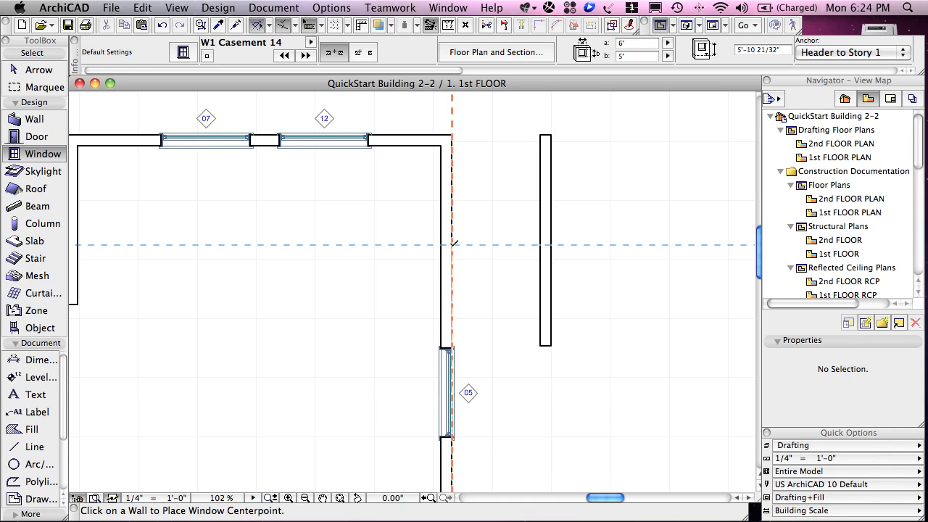
pyautogui.click(454, 244)
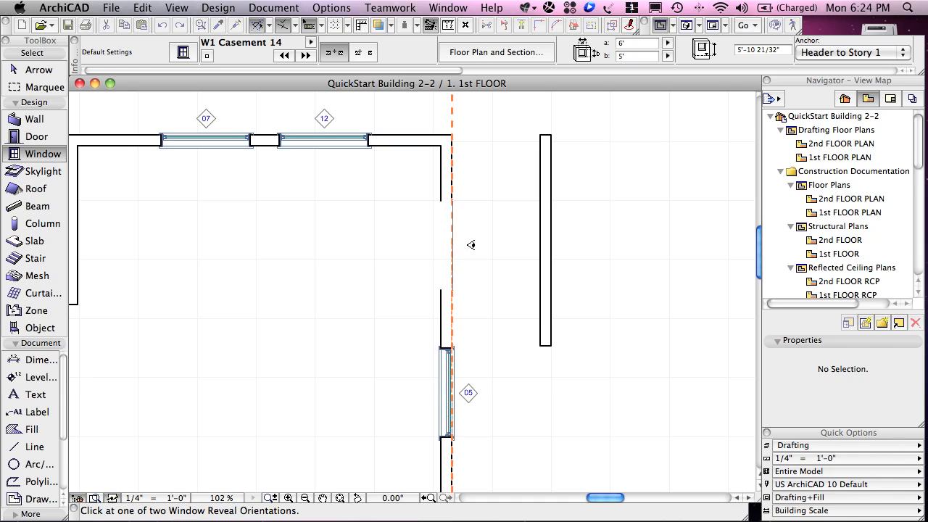
pyautogui.click(485, 232)
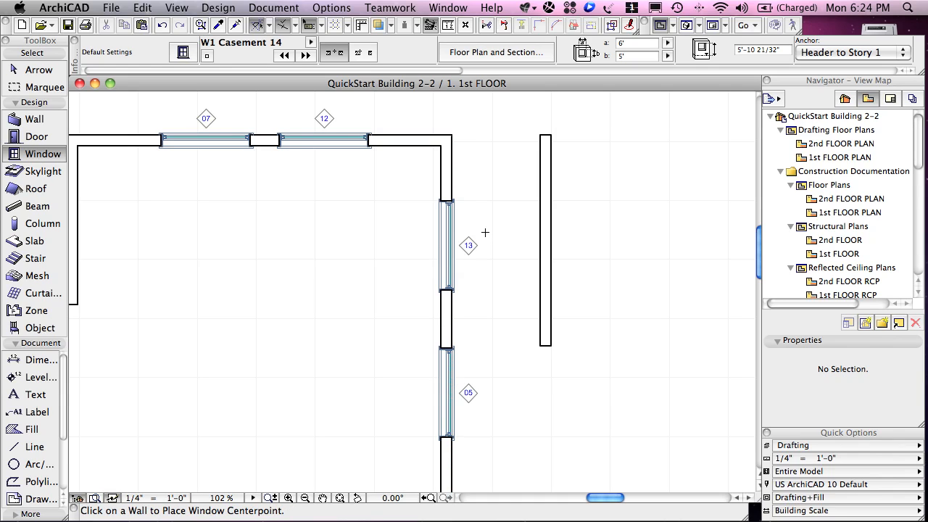